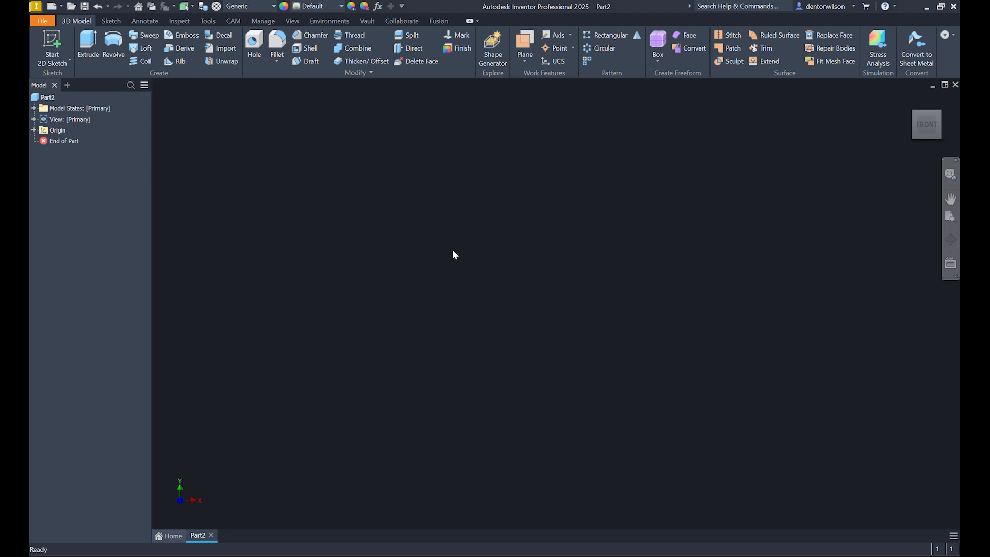
# On the YZ plane, sketch a center rectangle 5 in high and 2.5 in wide at the origin, and finish the sketch
pyautogui.click(48, 49)
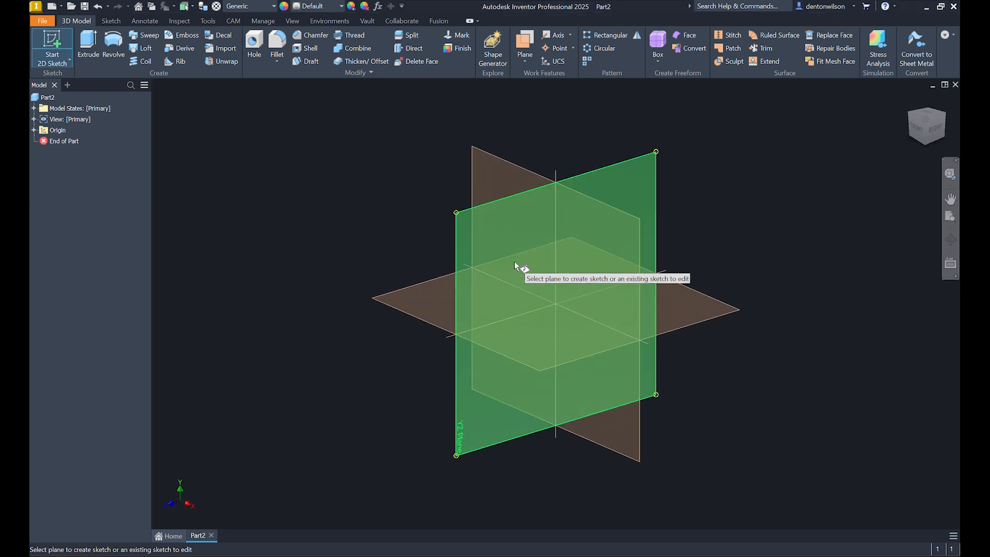
pyautogui.click(515, 263)
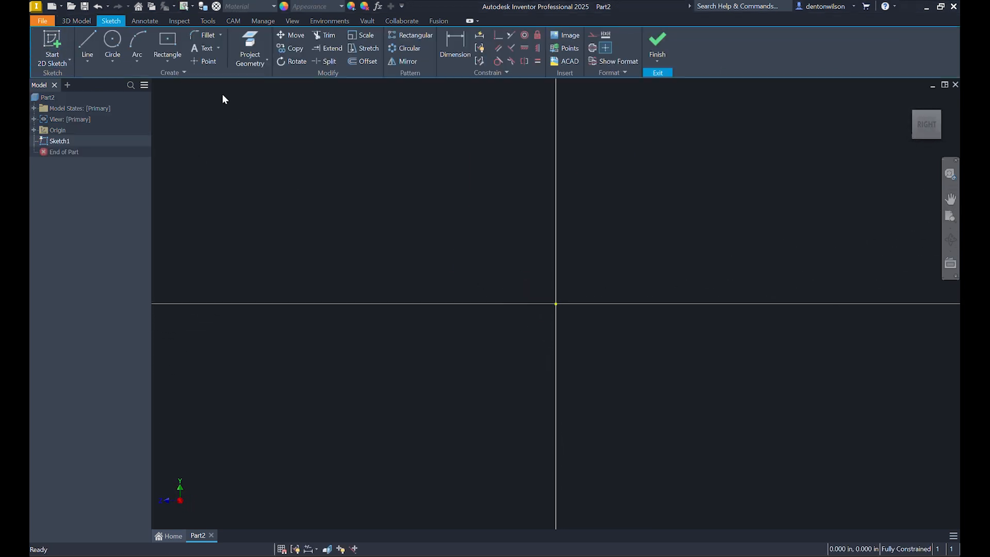
pyautogui.click(167, 43)
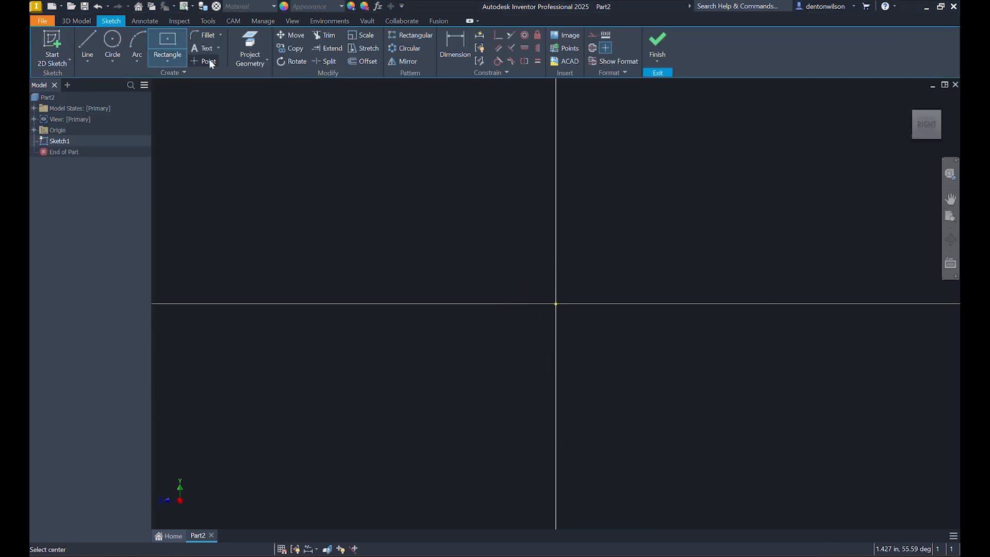
pyautogui.click(551, 304)
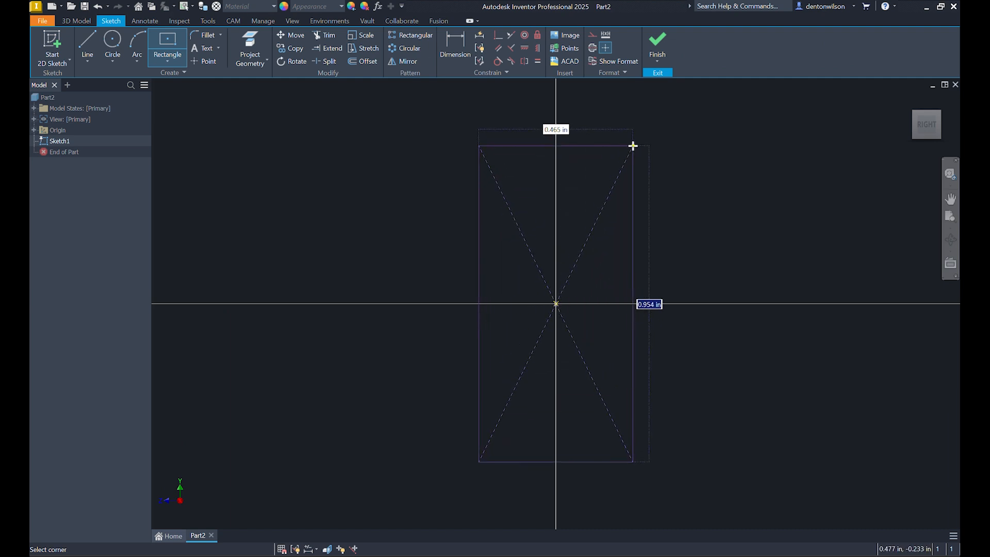
pyautogui.write('5')
pyautogui.press('Tab')
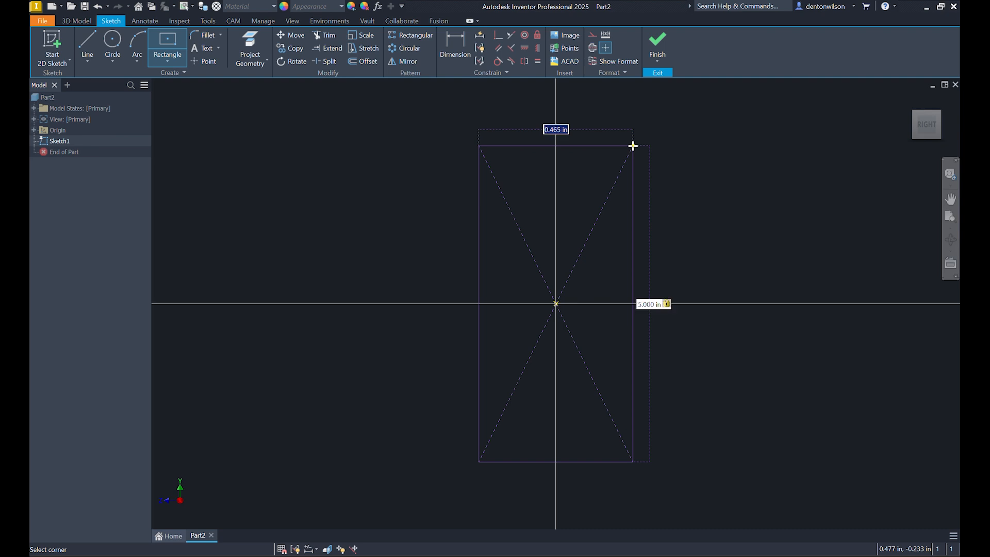
pyautogui.write('2.5')
pyautogui.press('Return')
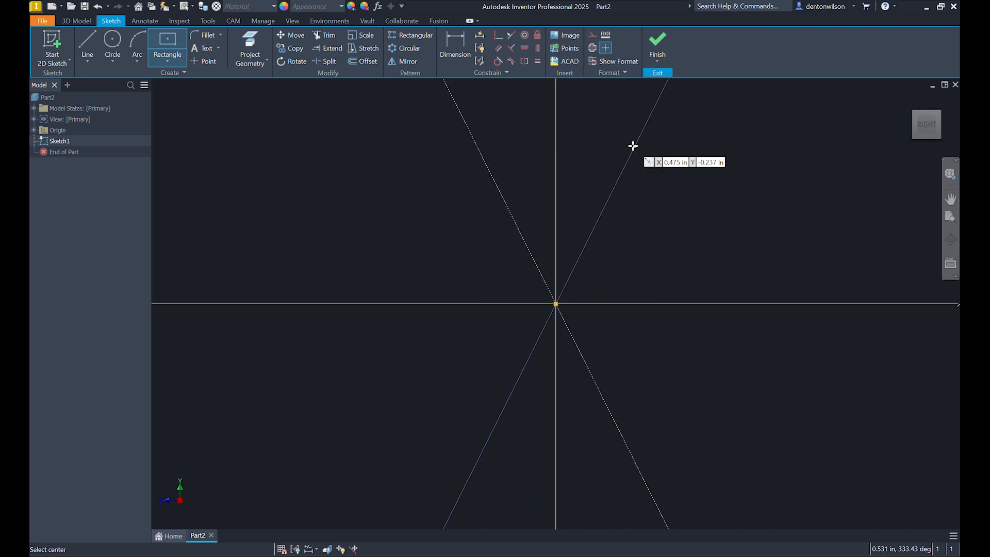
pyautogui.scroll(-5, 540, 308)
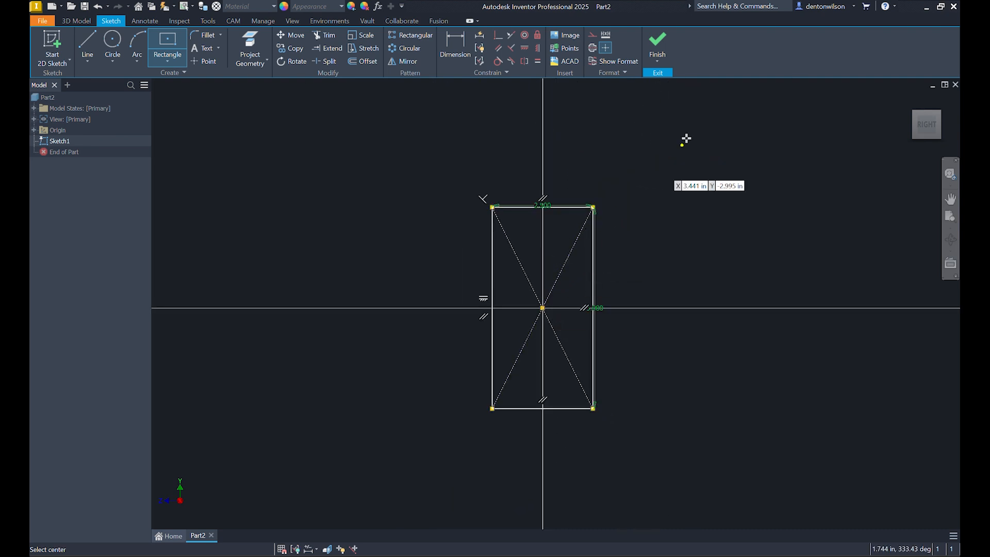
pyautogui.click(659, 50)
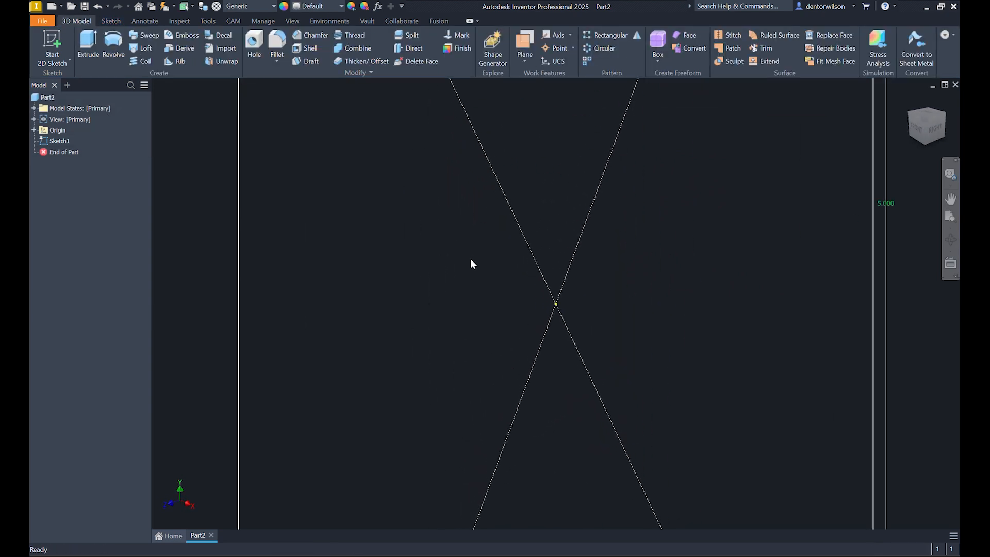
# Reopen the rectangle's sketch and draw a horizontal construction line about 2.5 in long above the rectangle, aligned with its width
pyautogui.doubleClick(57, 141)
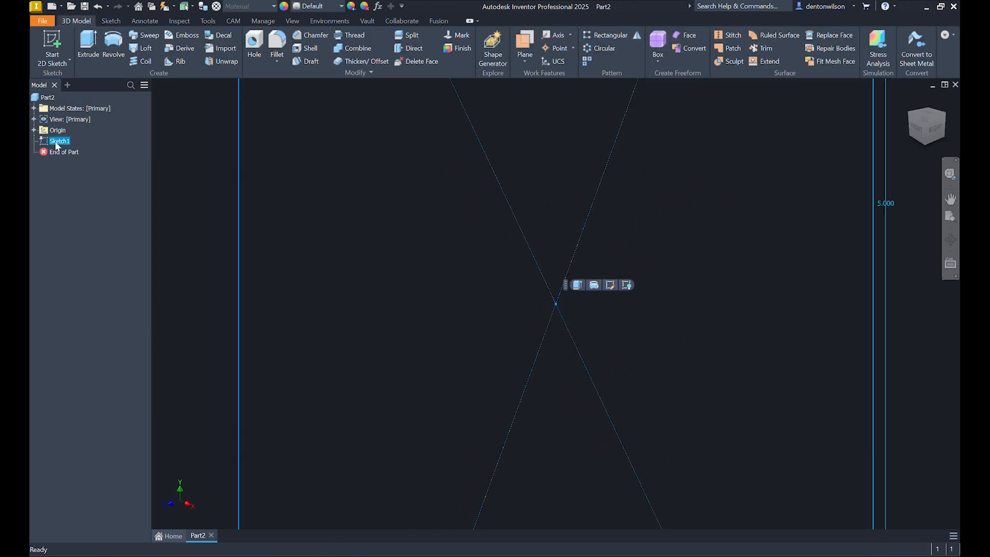
pyautogui.scroll(3, 514, 190)
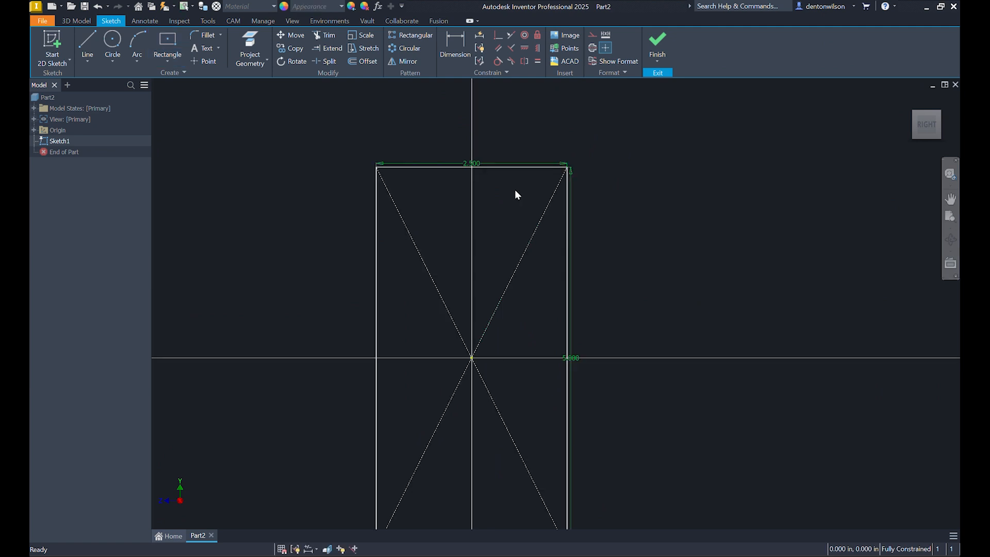
pyautogui.click(82, 41)
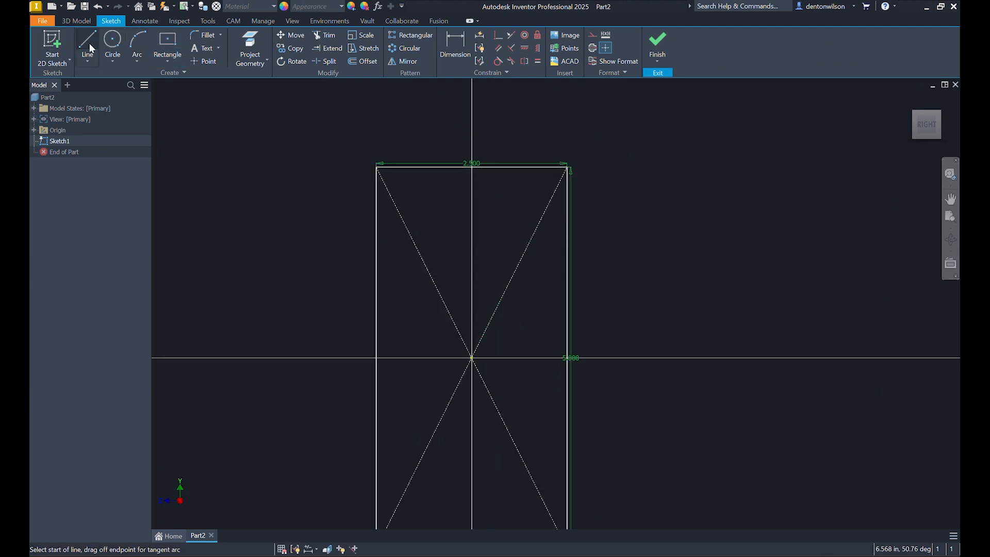
pyautogui.scroll(-5, 433, 160)
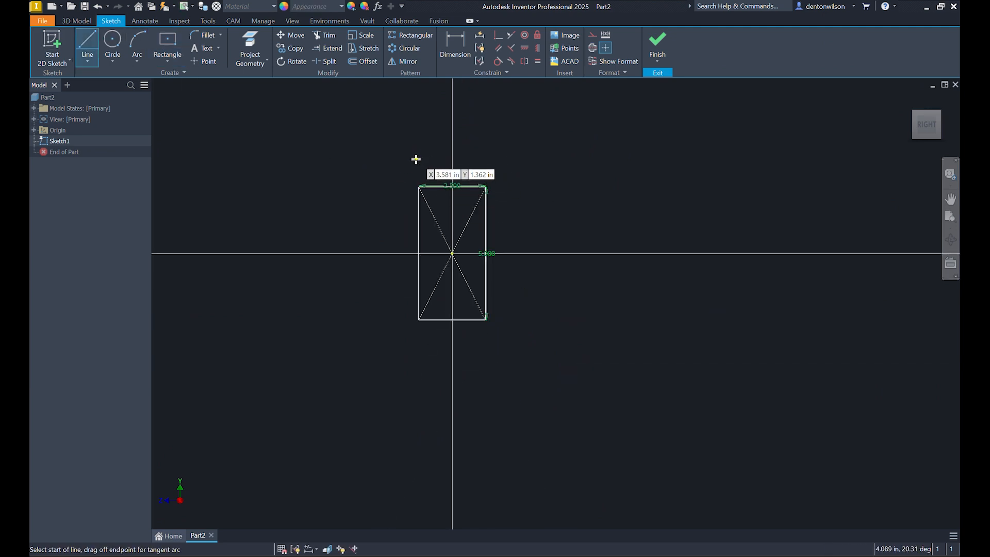
pyautogui.click(452, 162)
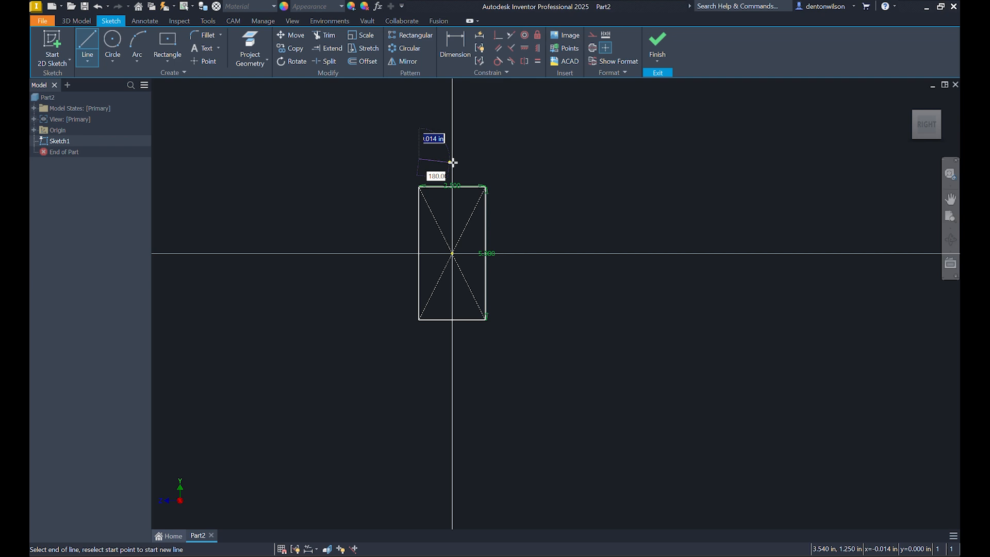
pyautogui.click(486, 161)
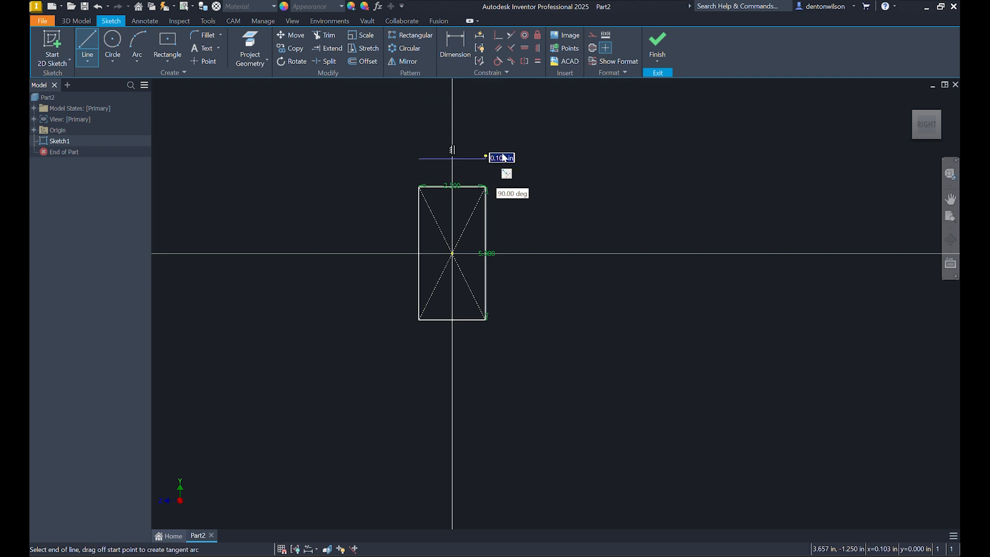
pyautogui.press('Escape')
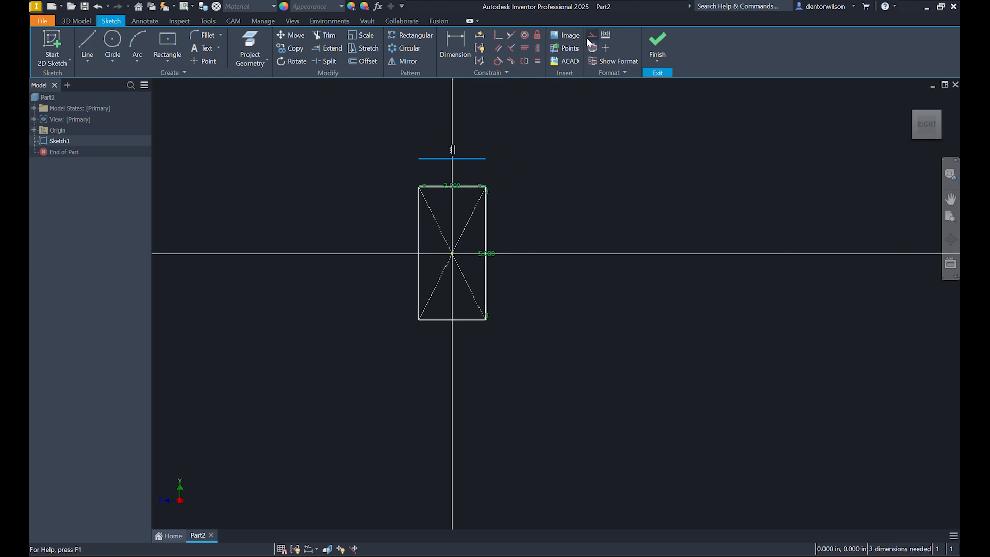
pyautogui.click(589, 36)
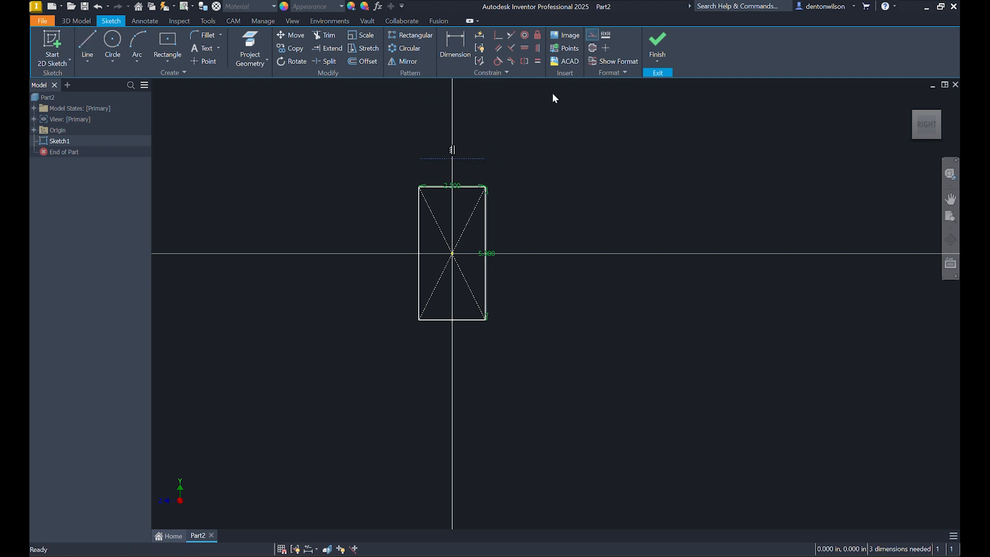
# Dimension the construction line 2.5 in above the rectangle's top edge and finish the sketch
pyautogui.click(451, 40)
pyautogui.click(437, 186)
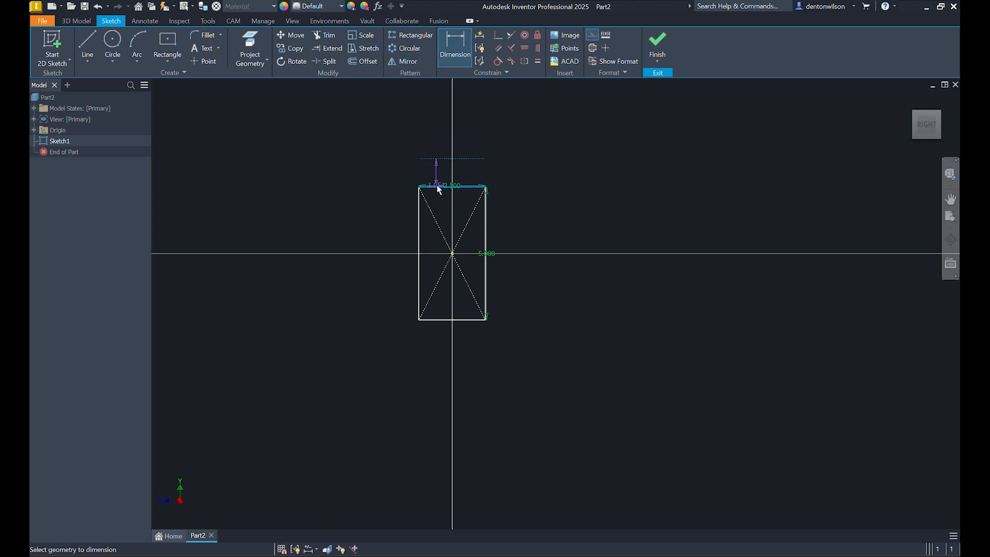
pyautogui.click(405, 184)
pyautogui.write('2.5')
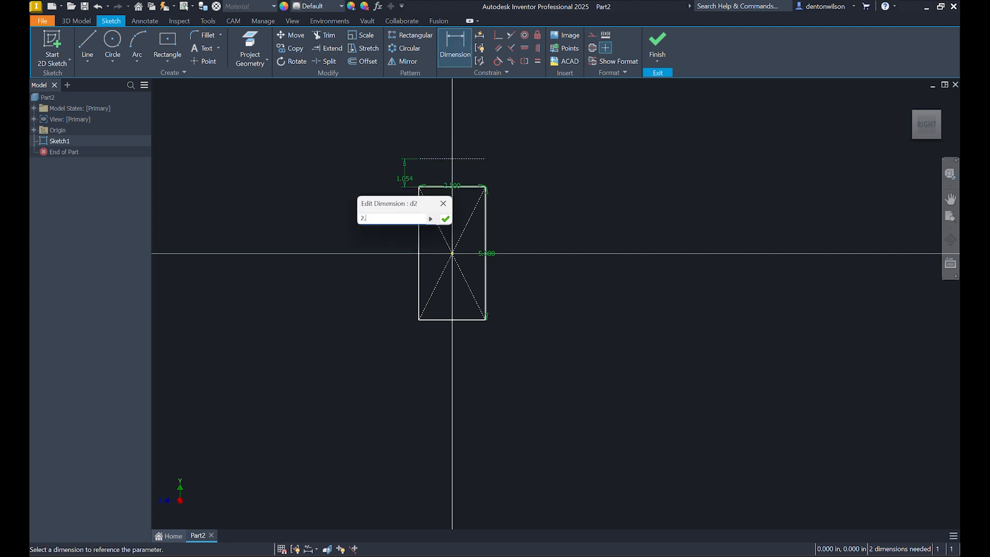
pyautogui.press('Return')
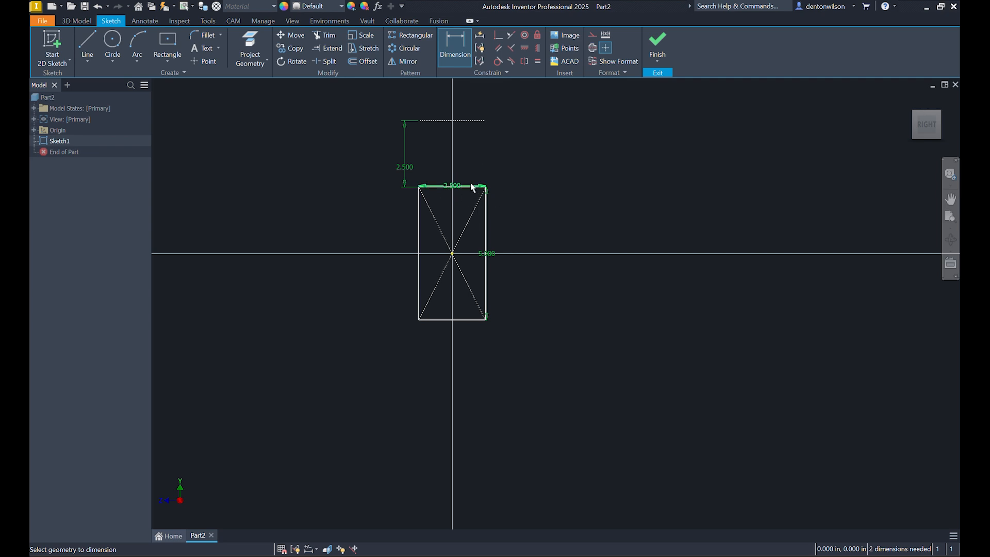
pyautogui.click(660, 44)
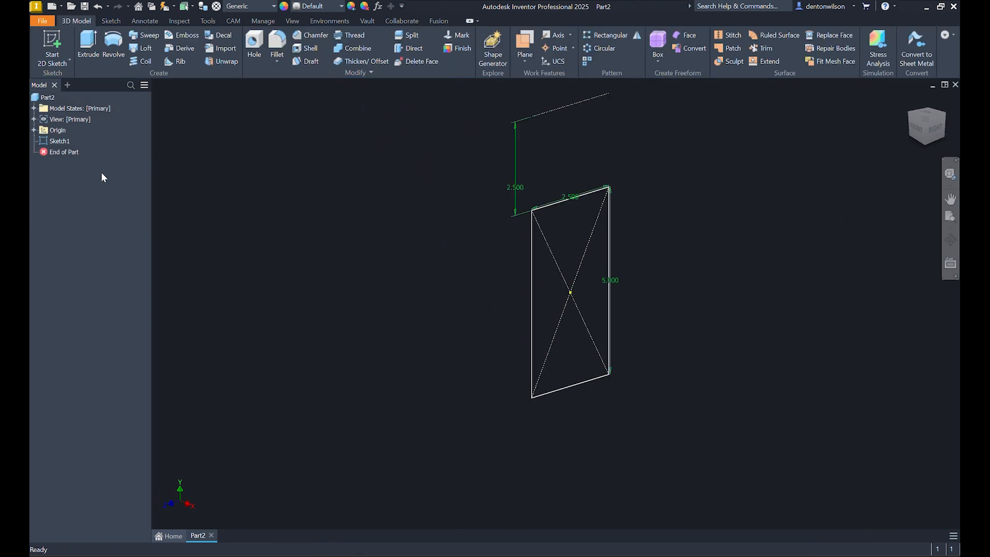
# Extrude the rectangle profile 0.25 in in the flipped direction to form a plate
pyautogui.click(85, 53)
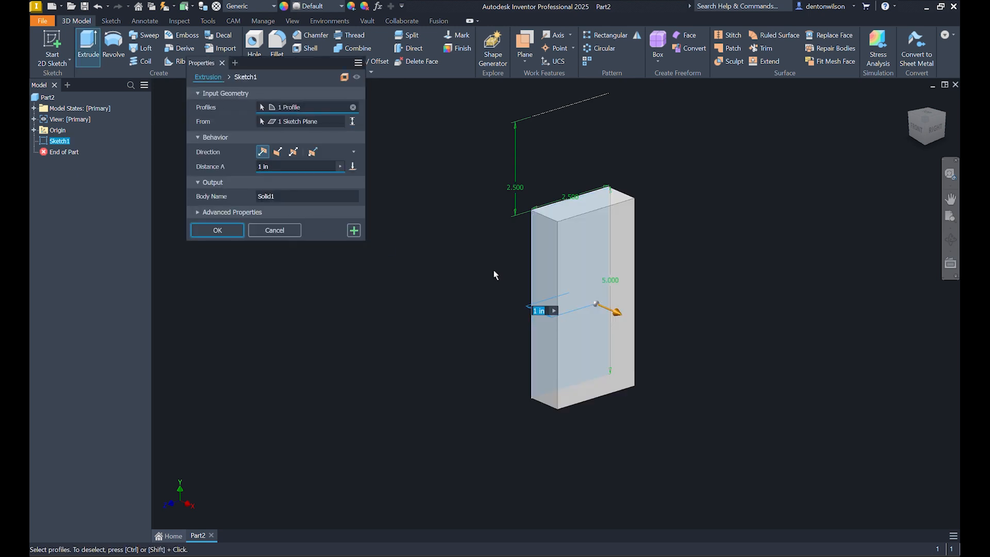
pyautogui.click(278, 152)
pyautogui.click(284, 167)
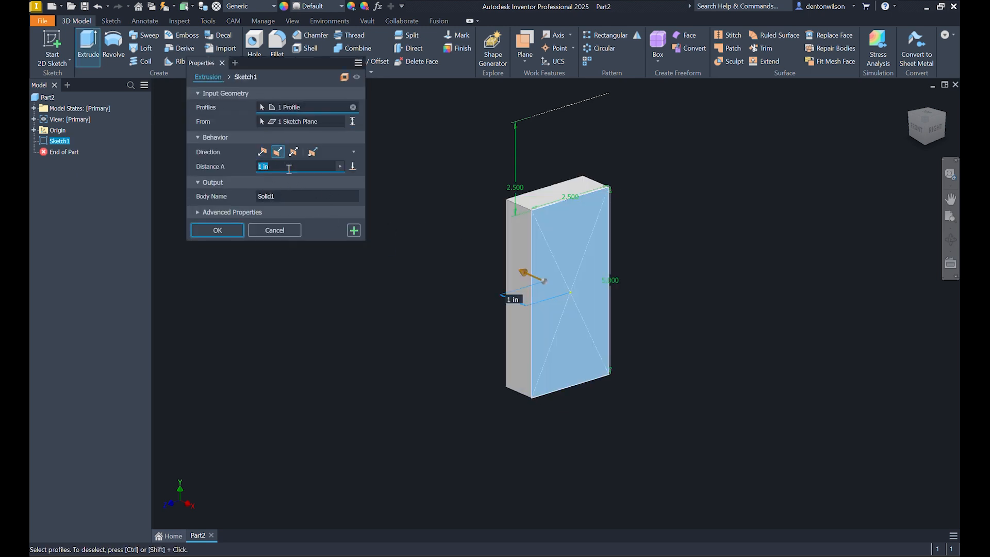
pyautogui.write('.25')
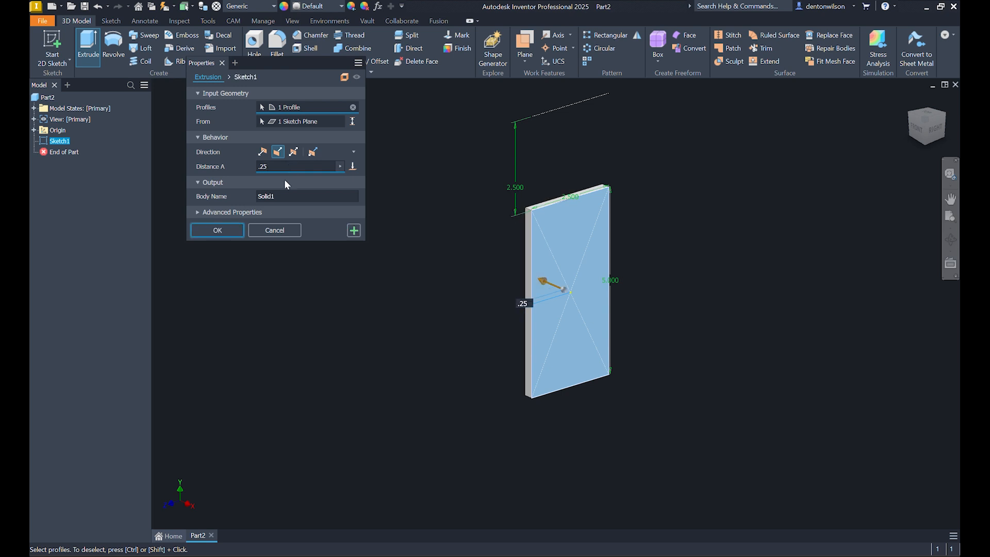
pyautogui.click(234, 231)
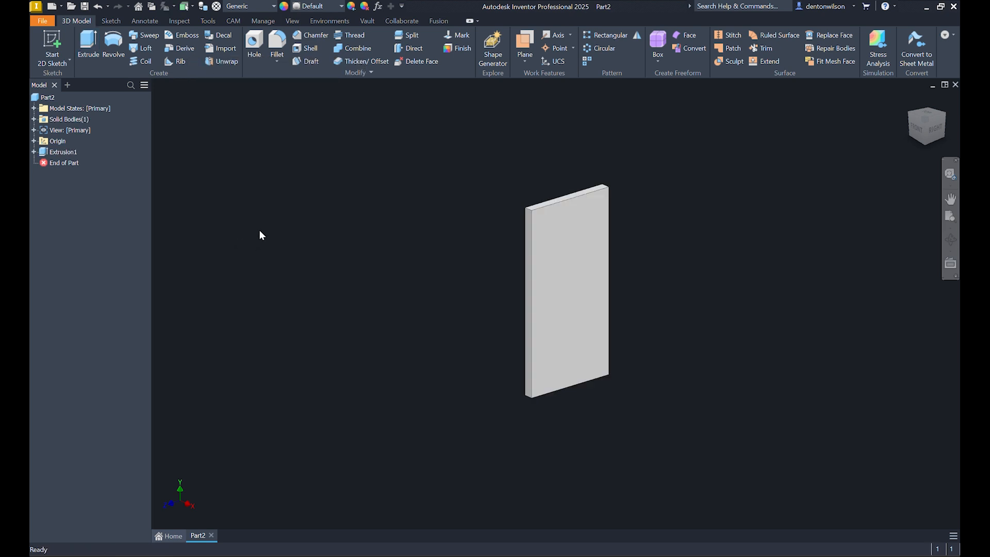
# Make the extrusion's sketch visible again in the model
pyautogui.click(34, 152)
pyautogui.click(62, 162)
pyautogui.hotkey('alt', 'v')
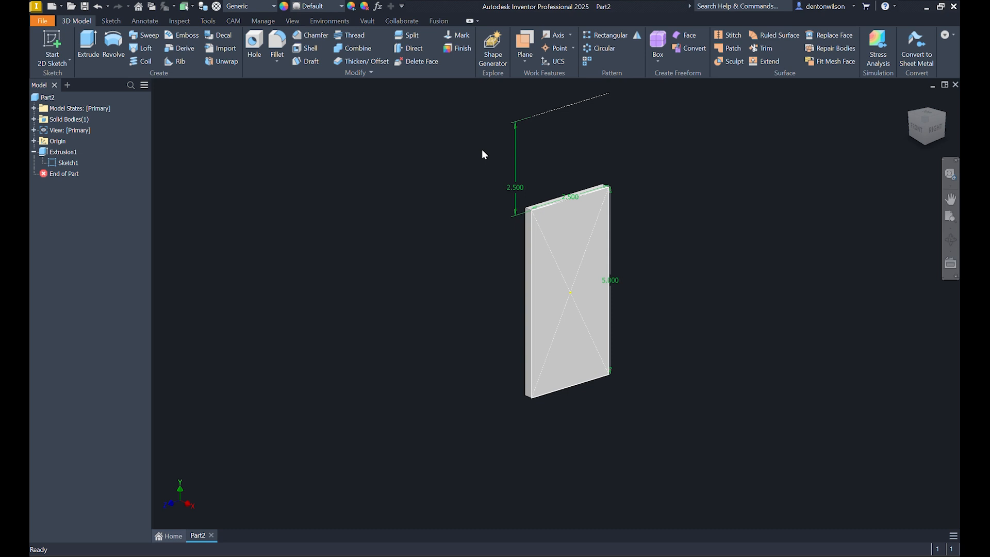
# Create a work plane through the construction line at an angle of -45 degrees to the plate's front face
pyautogui.click(525, 60)
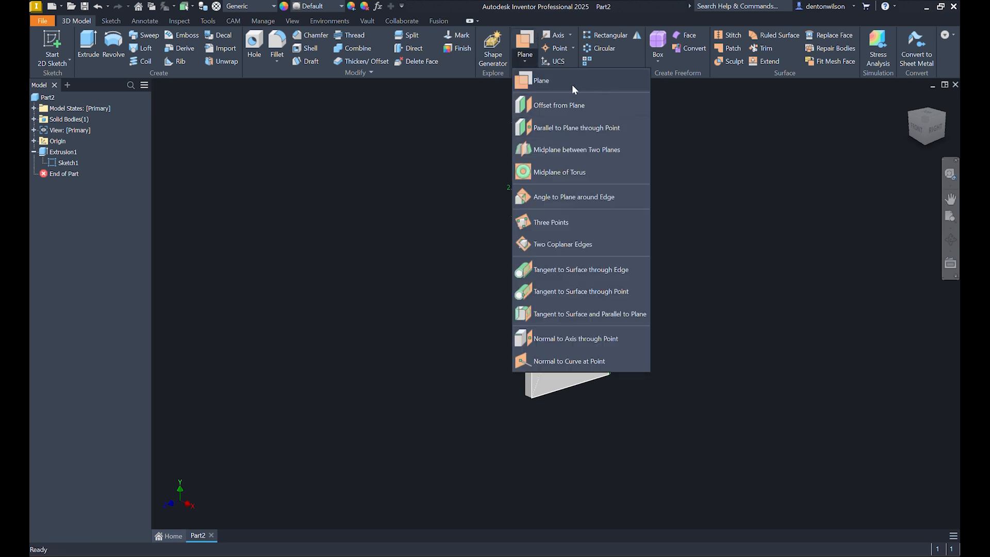
pyautogui.click(565, 197)
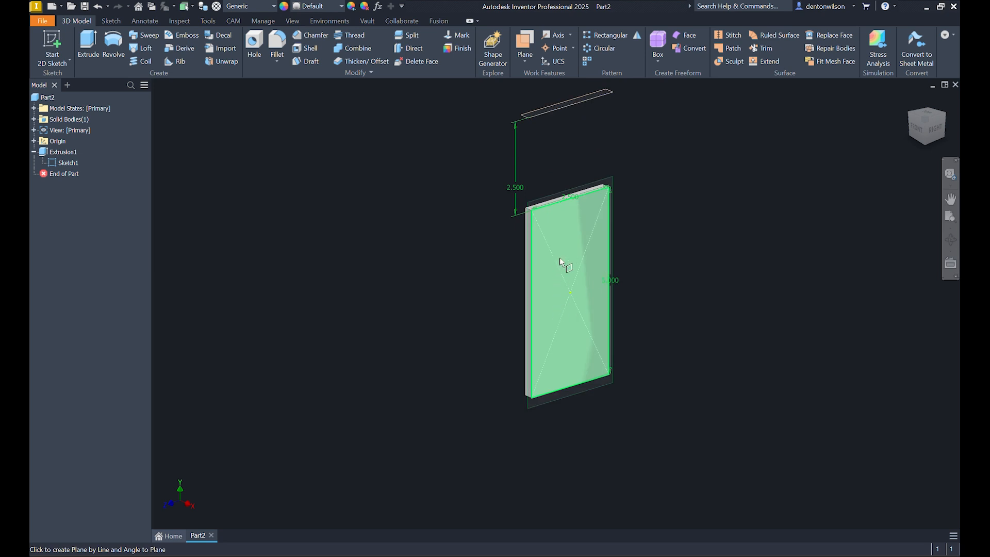
pyautogui.click(575, 231)
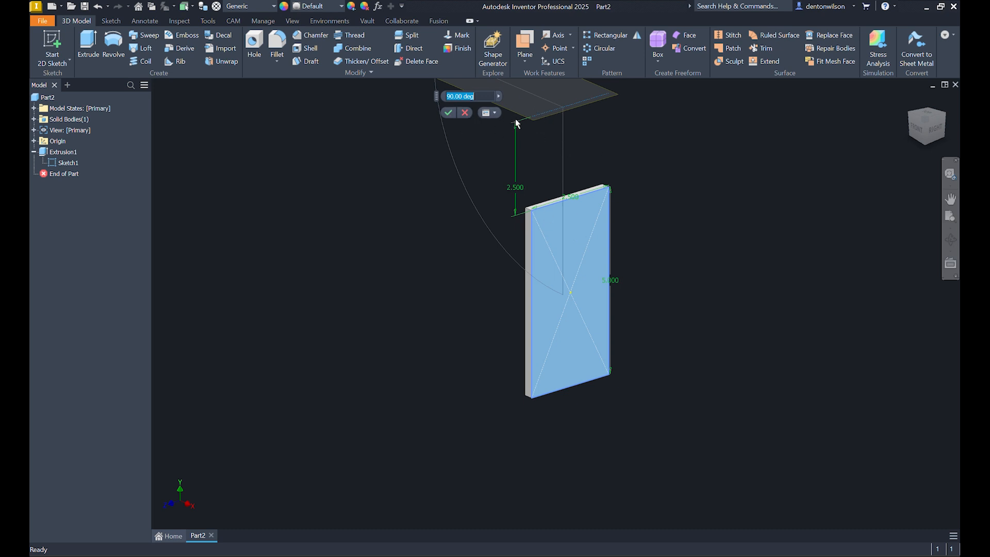
pyautogui.press('BackSpace')
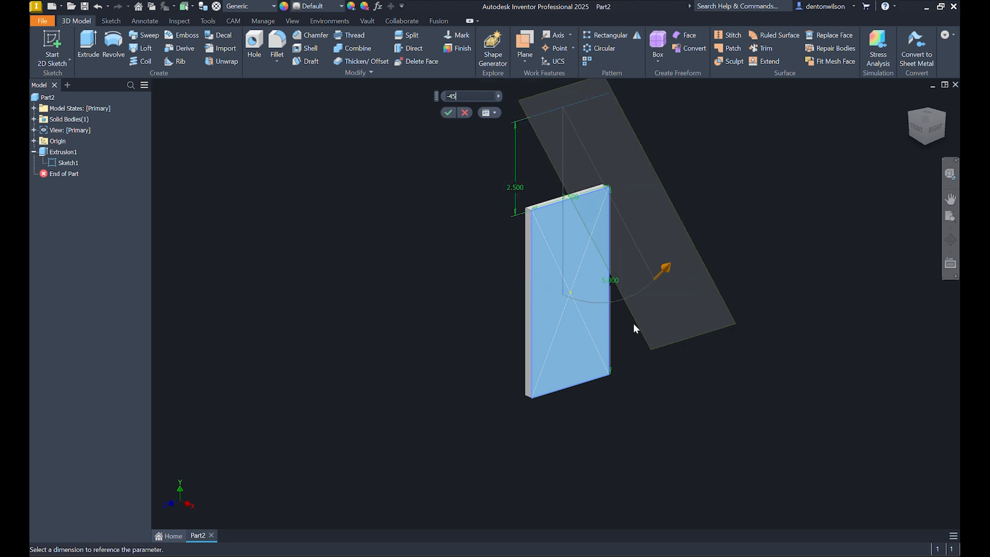
pyautogui.keyDown('shift'); pyautogui.moveTo(749, 296); pyautogui.dragTo(742, 268, button='middle'); pyautogui.keyUp('shift')
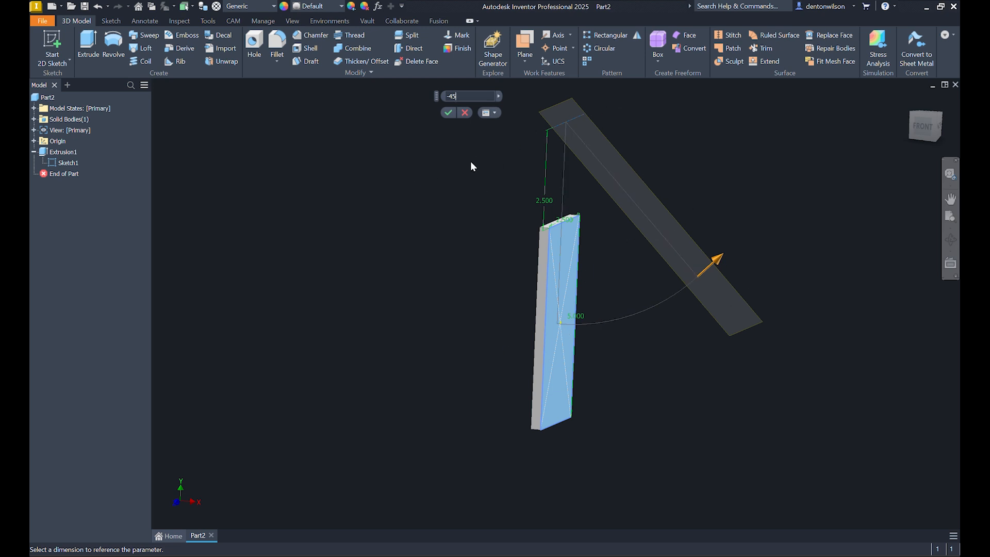
pyautogui.click(448, 113)
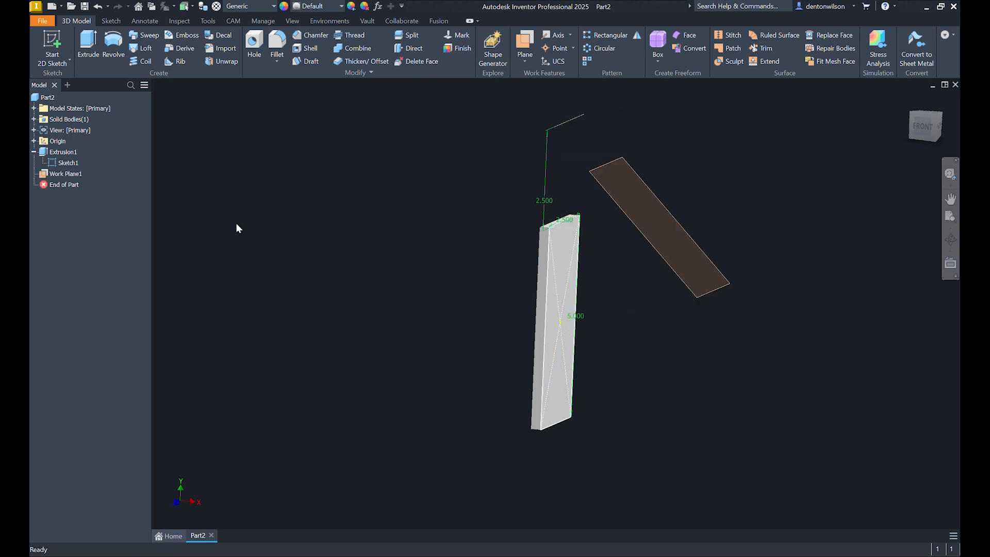
# Start a sketch on the angled work plane and draw a 1.25 in diameter circle centred on the plate's projected centre
pyautogui.click(55, 38)
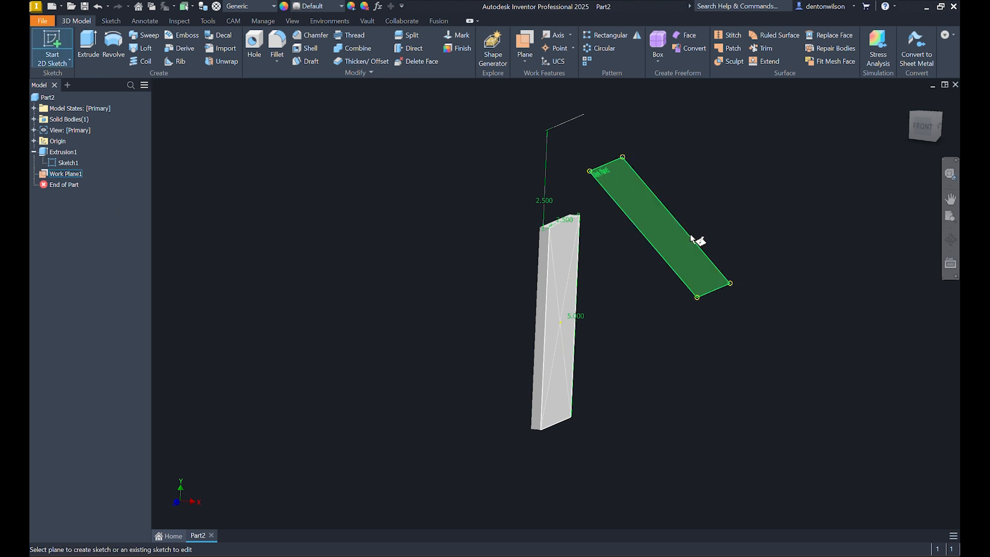
pyautogui.click(691, 238)
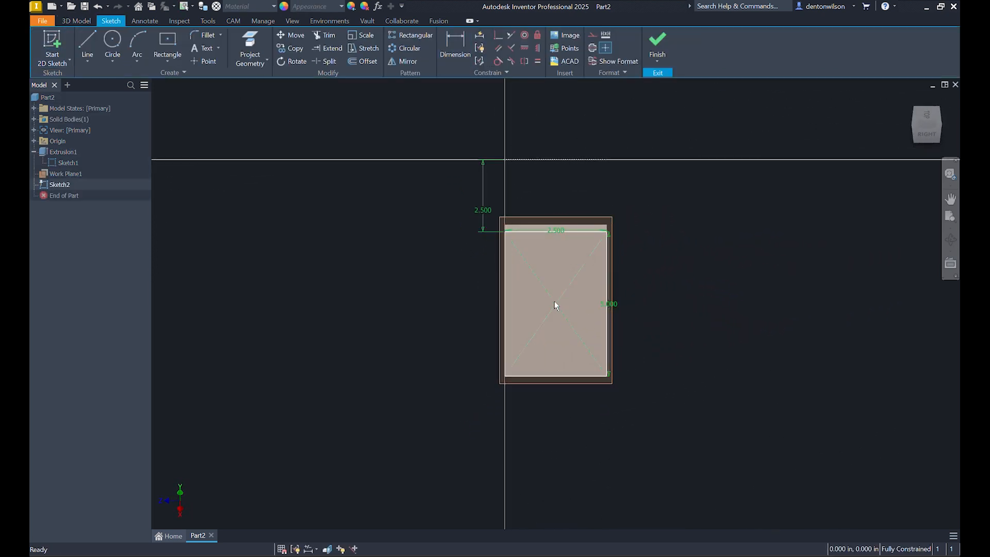
pyautogui.click(113, 39)
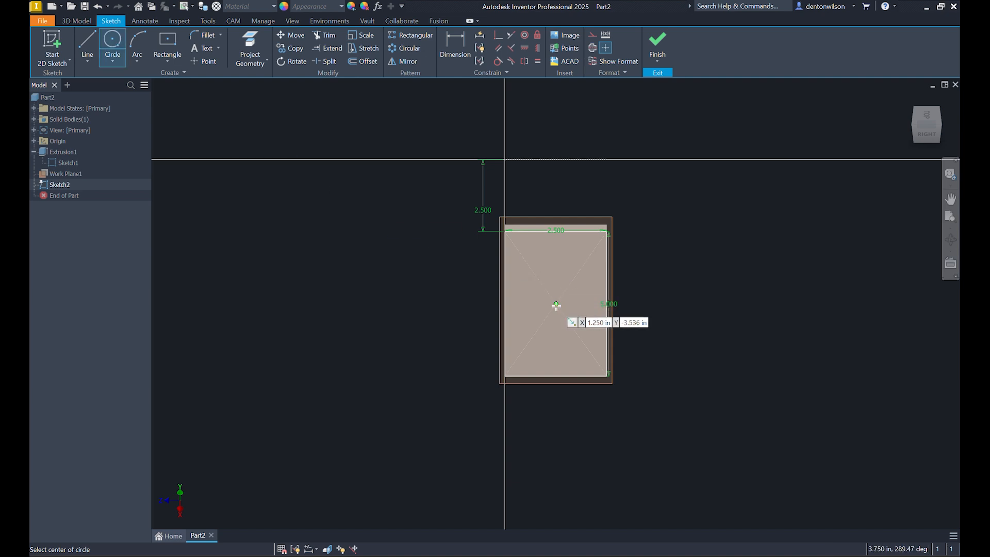
pyautogui.click(556, 305)
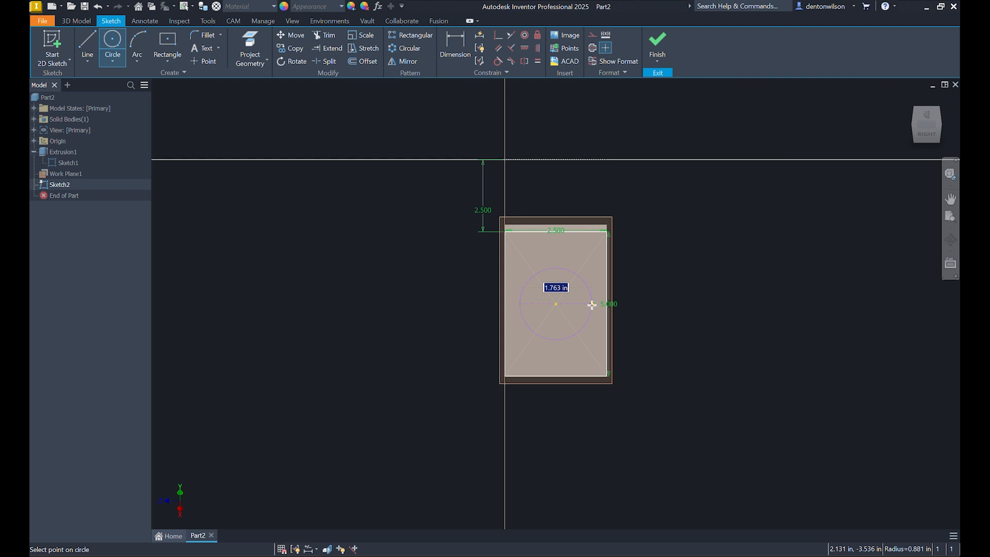
pyautogui.write('1.25')
pyautogui.press('Return')
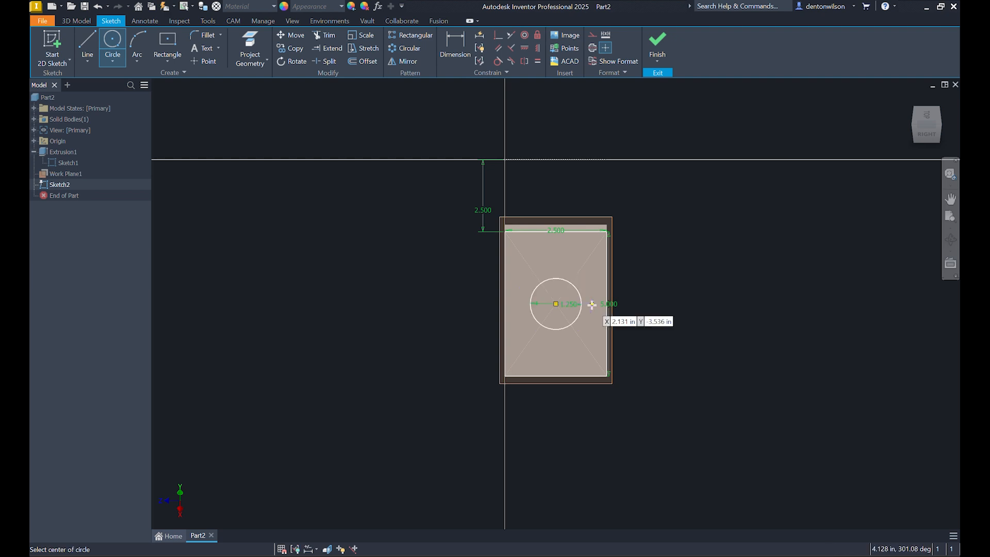
# Add a concentric 1.75 in diameter circle around the first circle and finish the sketch
pyautogui.click(557, 303)
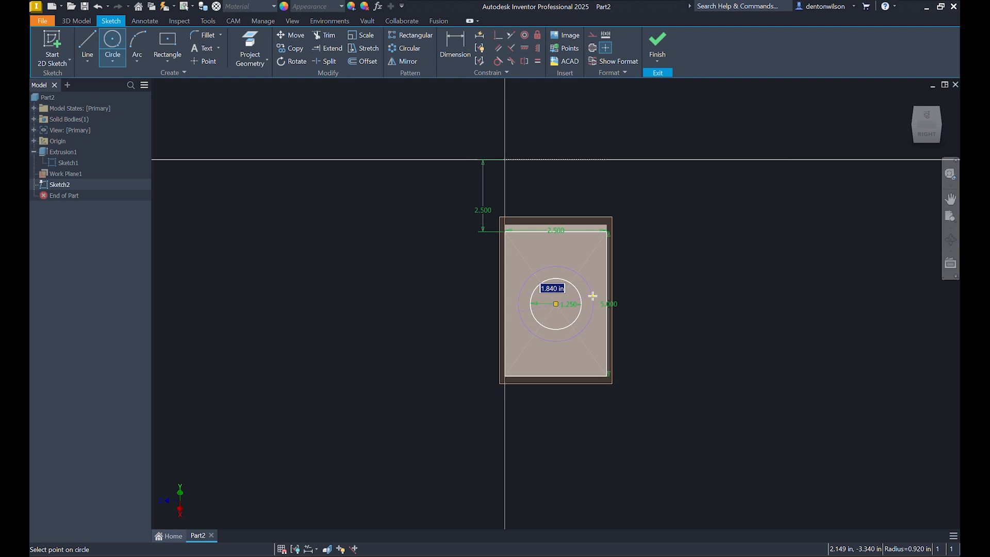
pyautogui.write('1.75')
pyautogui.press('Return')
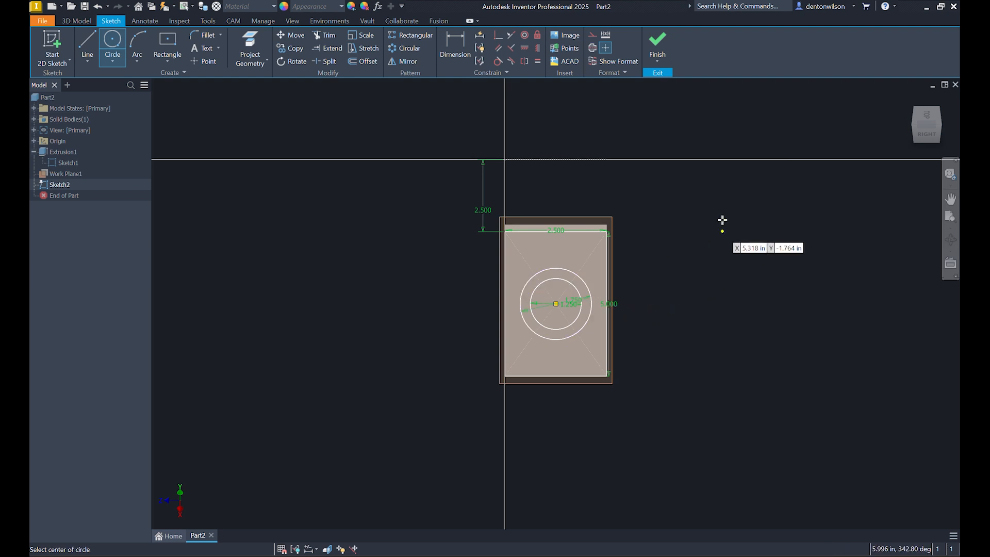
pyautogui.click(658, 42)
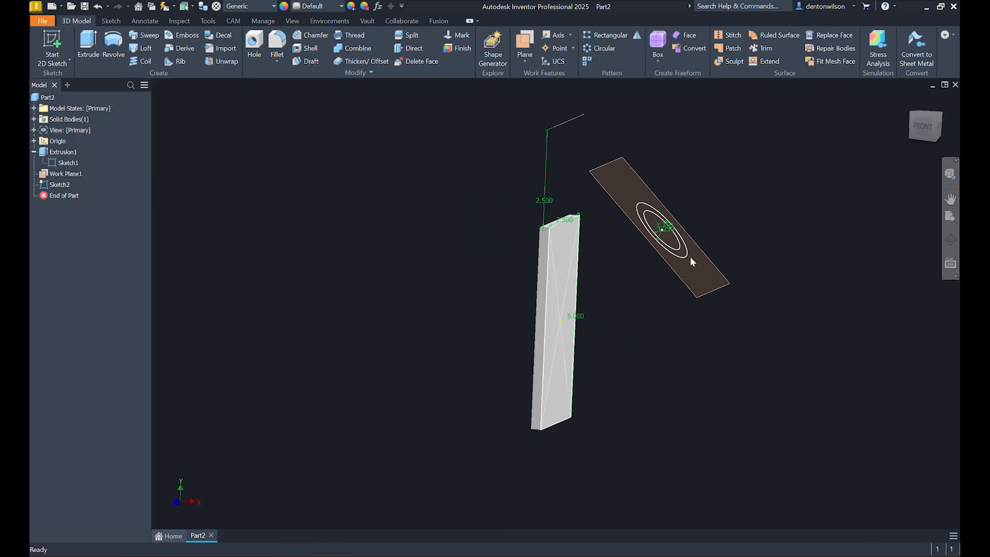
# Extrude the ring between the two circles toward the plate, using the To Next extent to end it at the plate
pyautogui.click(88, 46)
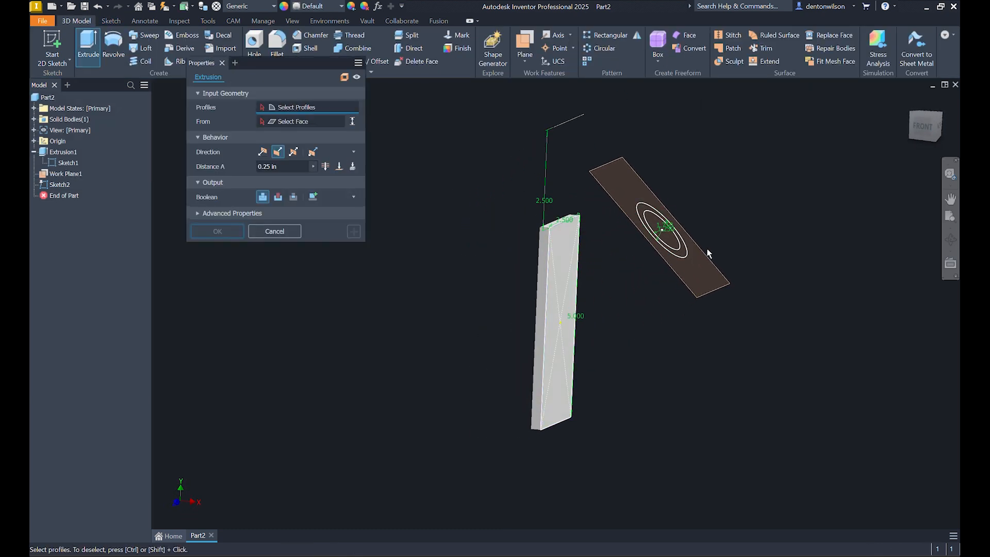
pyautogui.click(685, 256)
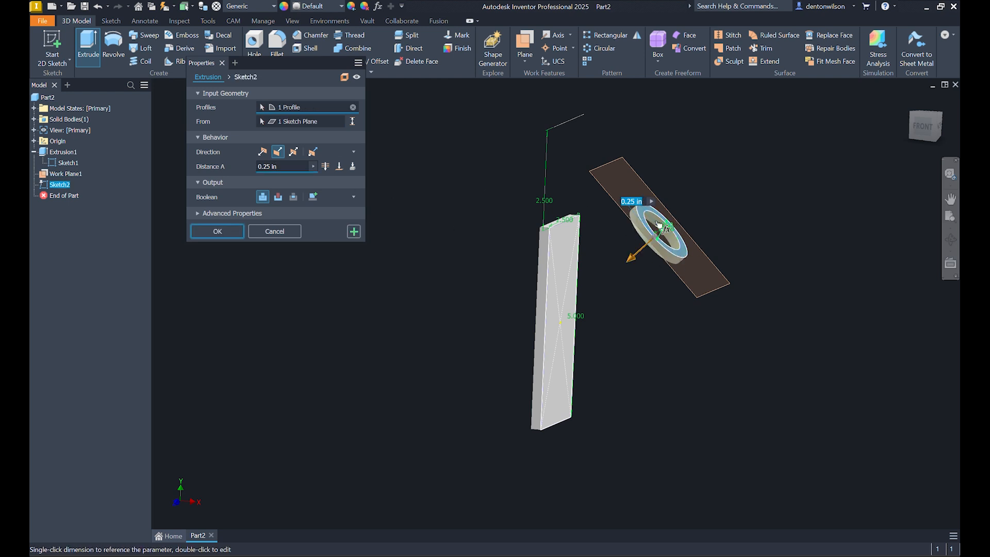
pyautogui.click(352, 166)
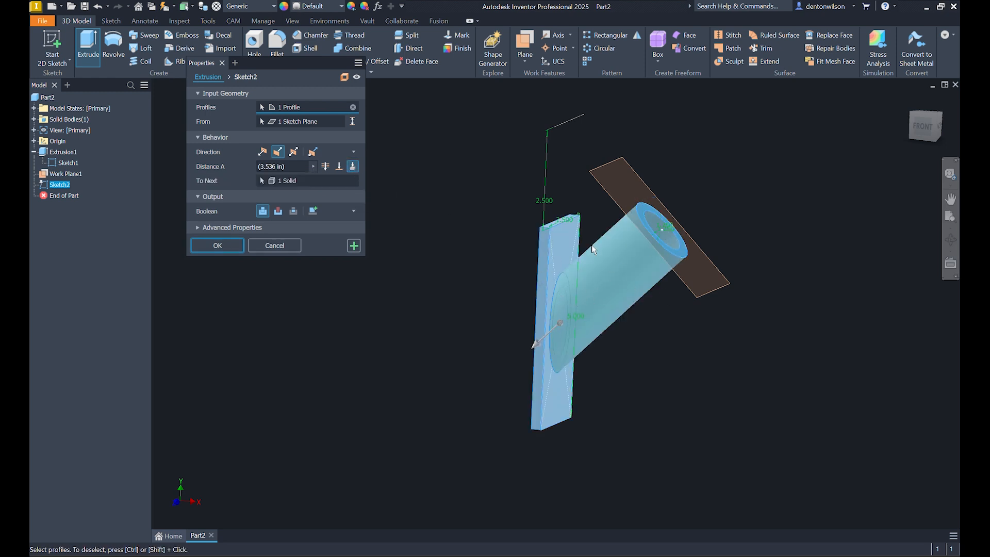
pyautogui.click(209, 243)
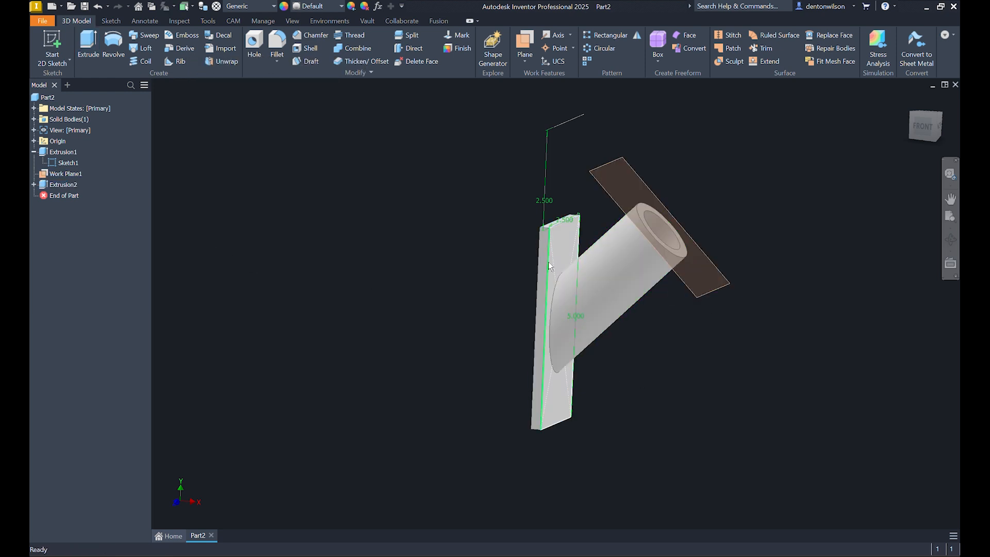
# Hide the angled work plane and the plate's sketch
pyautogui.keyDown('shift'); pyautogui.moveTo(655, 309); pyautogui.dragTo(508, 273, button='middle'); pyautogui.keyUp('shift')
pyautogui.moveTo(587, 328)
pyautogui.keyDown('shift'); pyautogui.mouseDown(button='middle')
pyautogui.moveTo(602, 337)
pyautogui.moveTo(579, 325)
pyautogui.moveTo(593, 330)
pyautogui.moveTo(565, 255)
pyautogui.moveTo(547, 248)
pyautogui.mouseUp(button='middle'); pyautogui.keyUp('shift')
pyautogui.click(58, 175)
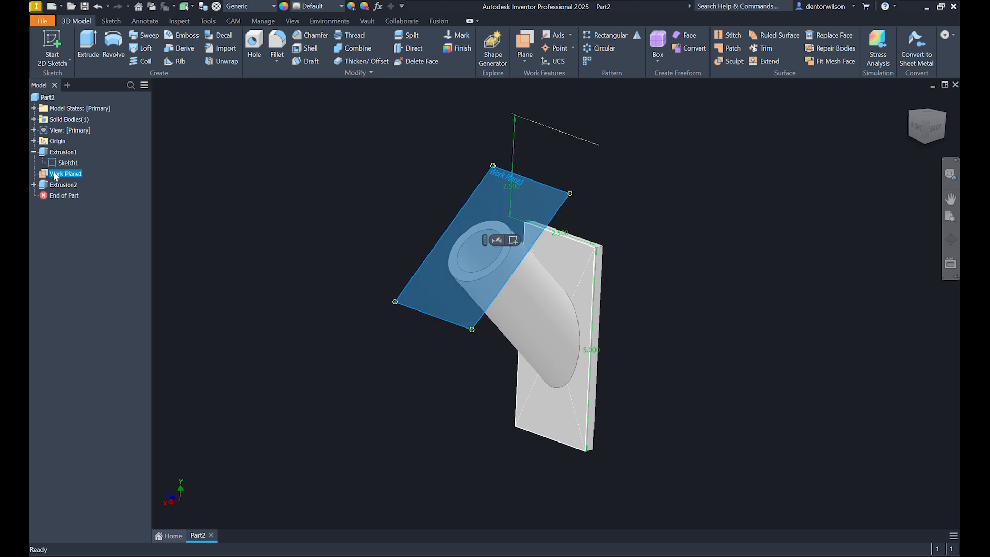
pyautogui.hotkey('alt', 'v')
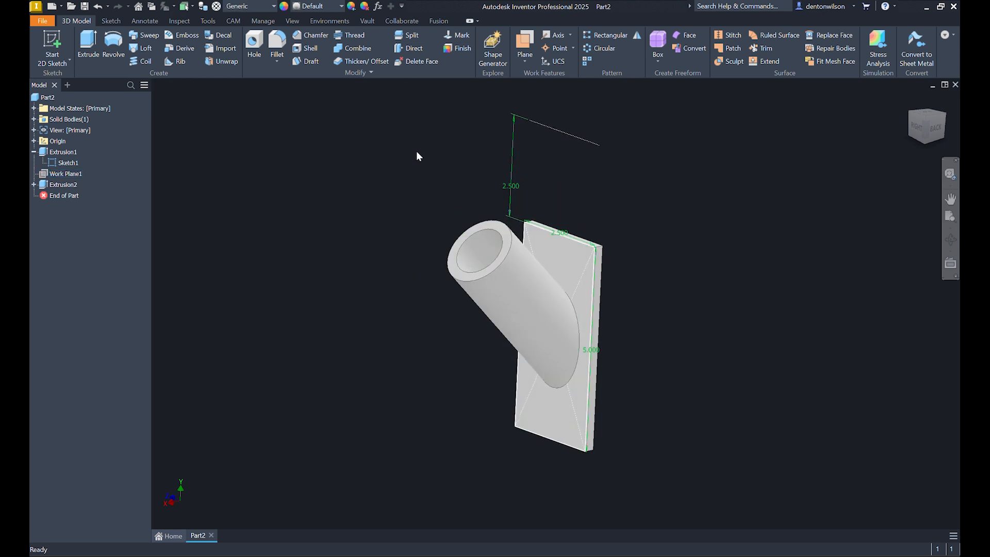
pyautogui.keyDown('shift'); pyautogui.moveTo(593, 161); pyautogui.dragTo(606, 164, button='middle'); pyautogui.keyUp('shift')
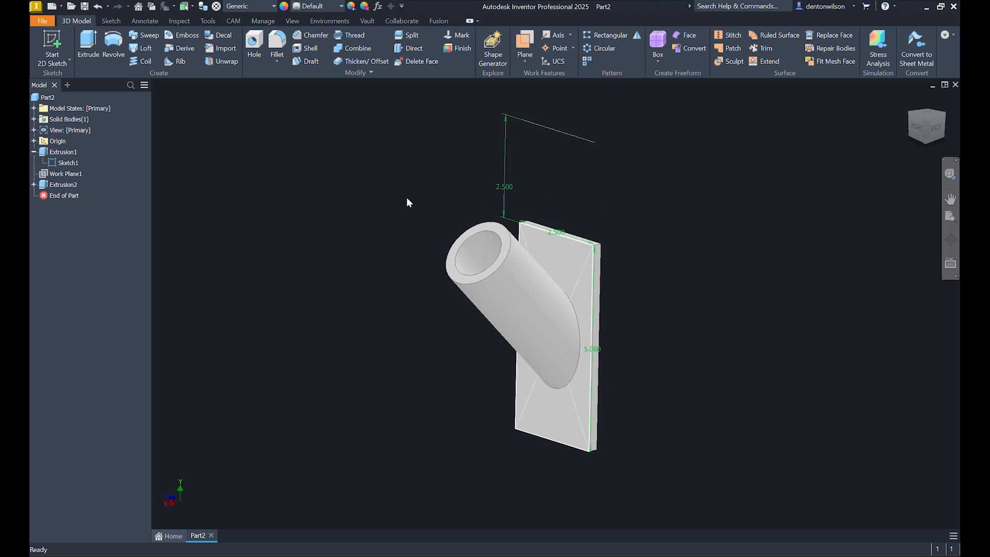
pyautogui.click(76, 163)
pyautogui.press('Escape')
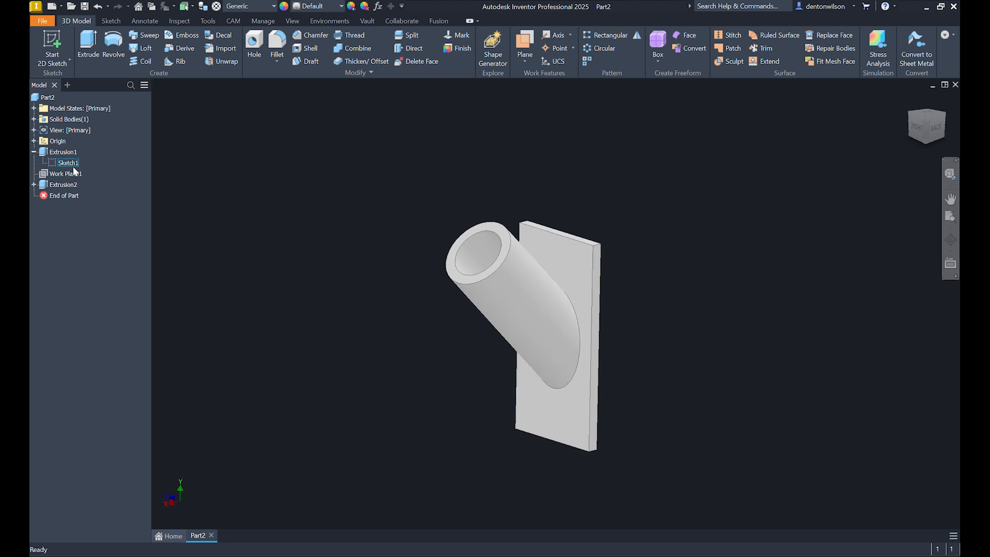
# Fillet the outer and inner edges of the tube's open end with a 0.125 in radius
pyautogui.keyDown('shift'); pyautogui.moveTo(489, 320); pyautogui.dragTo(453, 296, button='middle'); pyautogui.keyUp('shift')
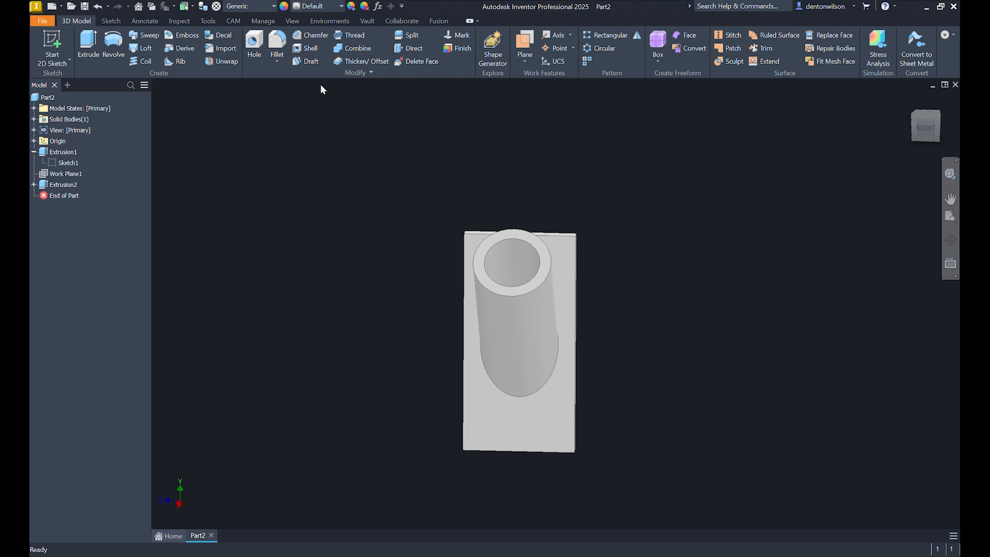
pyautogui.click(278, 46)
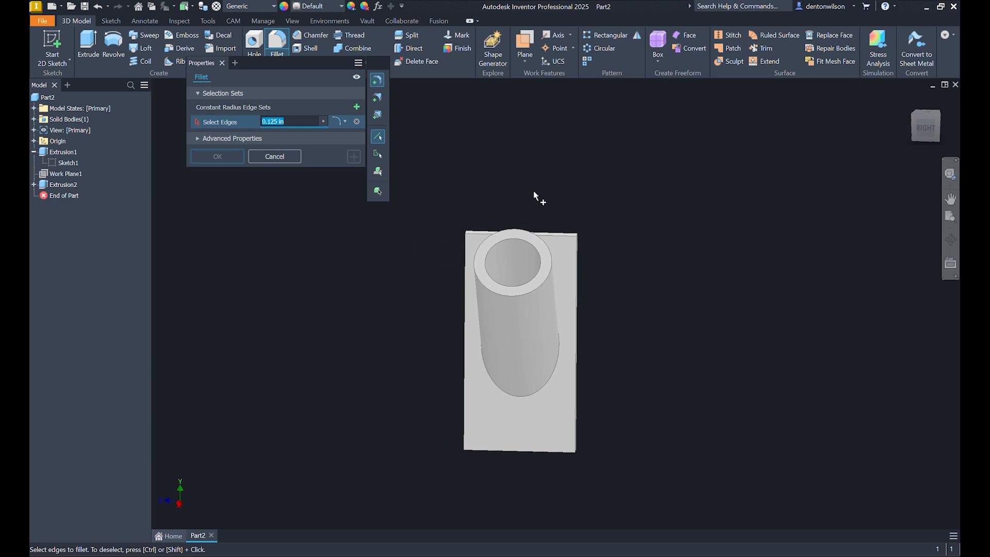
pyautogui.keyDown('shift'); pyautogui.moveTo(534, 196); pyautogui.dragTo(507, 263, button='middle'); pyautogui.keyUp('shift')
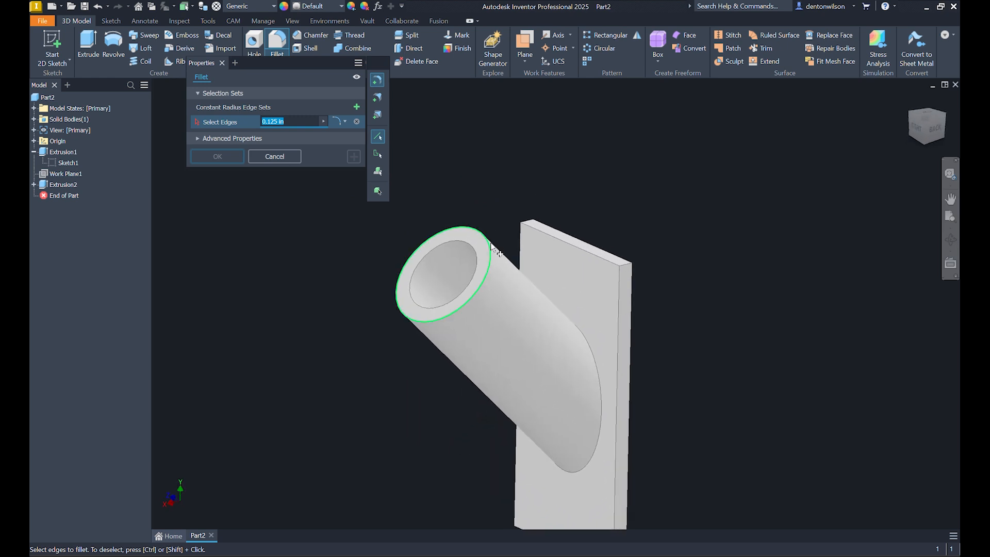
pyautogui.click(490, 247)
pyautogui.click(478, 257)
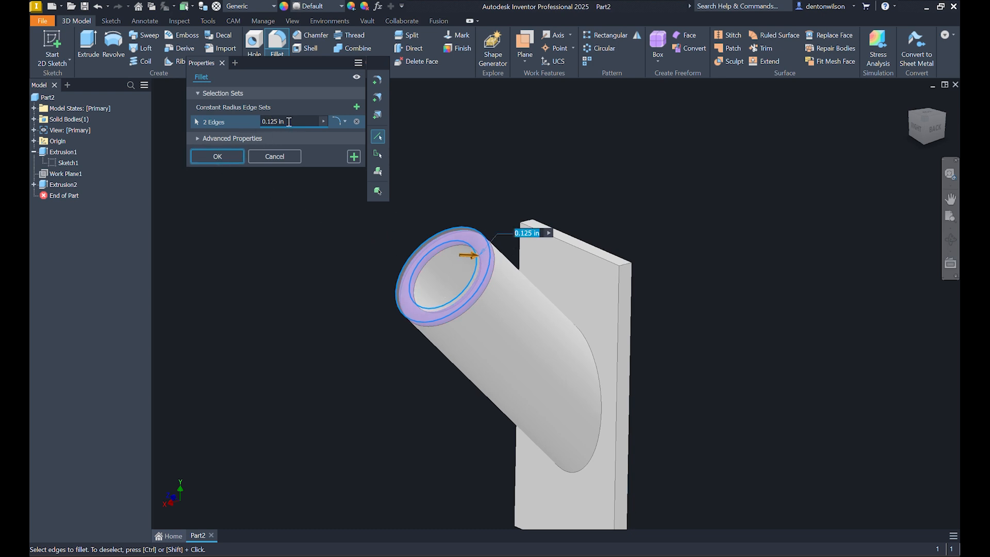
pyautogui.click(233, 156)
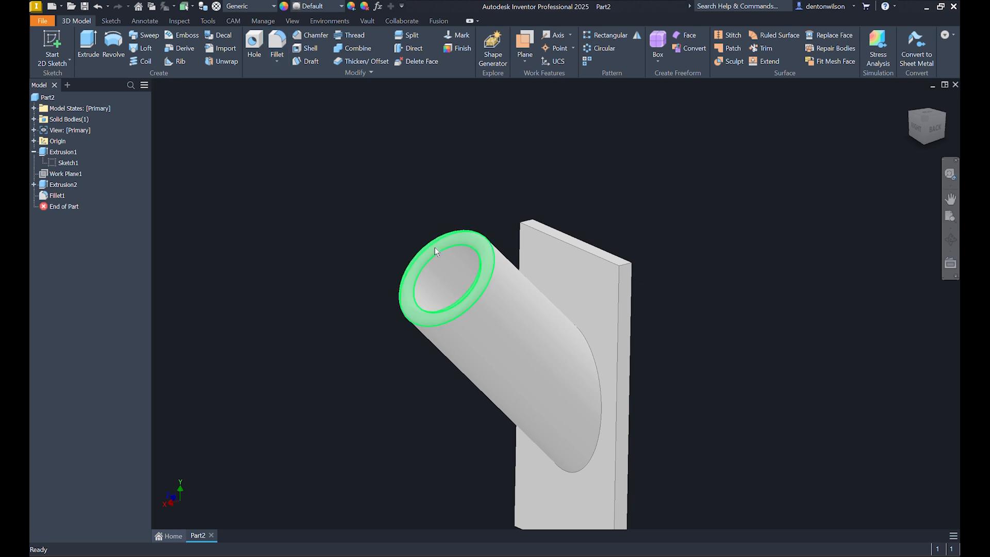
# Start a sketch on the plate's front face and place a point near its upper-left corner
pyautogui.keyDown('shift'); pyautogui.moveTo(460, 262); pyautogui.dragTo(531, 388, button='middle'); pyautogui.keyUp('shift')
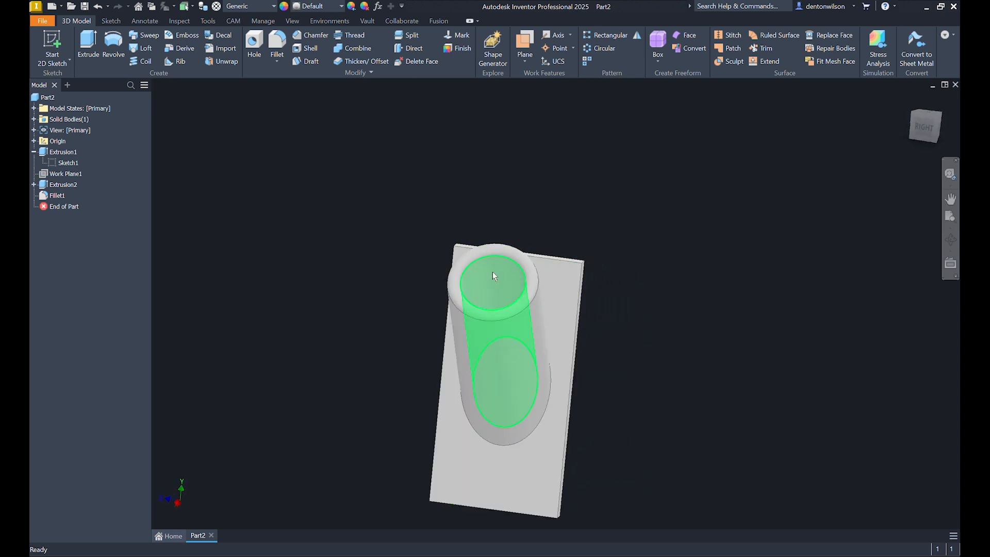
pyautogui.keyDown('shift'); pyautogui.moveTo(493, 271); pyautogui.dragTo(522, 281, button='middle'); pyautogui.keyUp('shift')
pyautogui.keyDown('shift'); pyautogui.moveTo(302, 186); pyautogui.dragTo(327, 161, button='middle'); pyautogui.keyUp('shift')
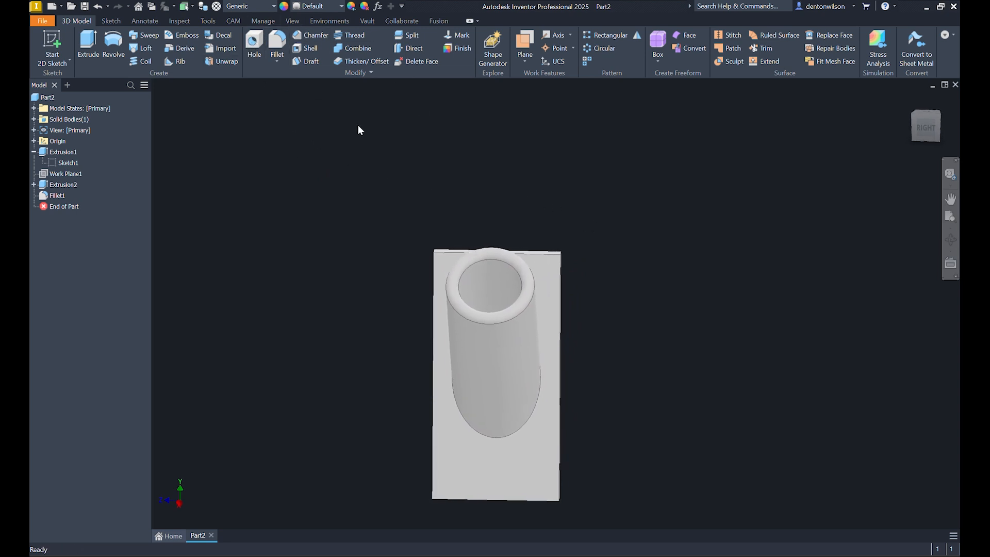
pyautogui.click(51, 45)
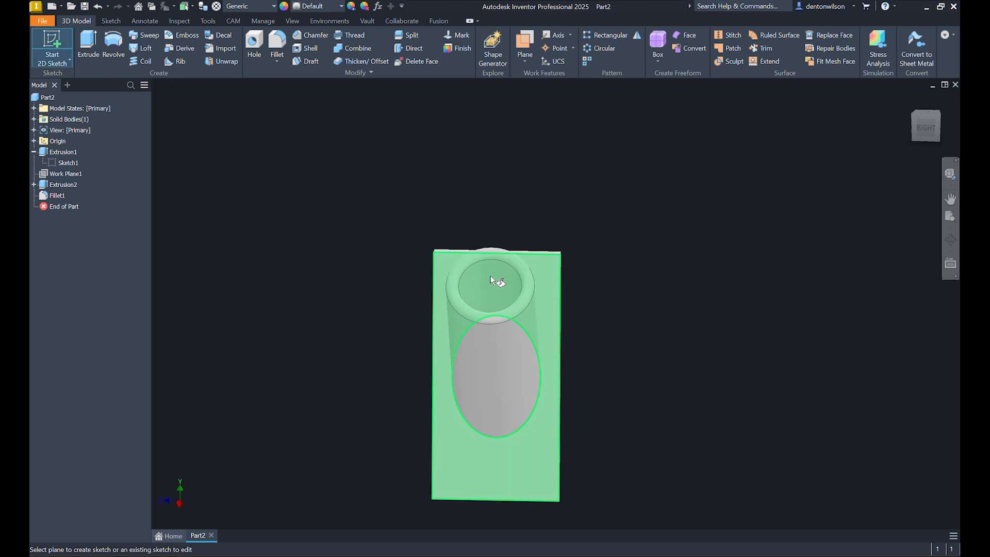
pyautogui.click(546, 283)
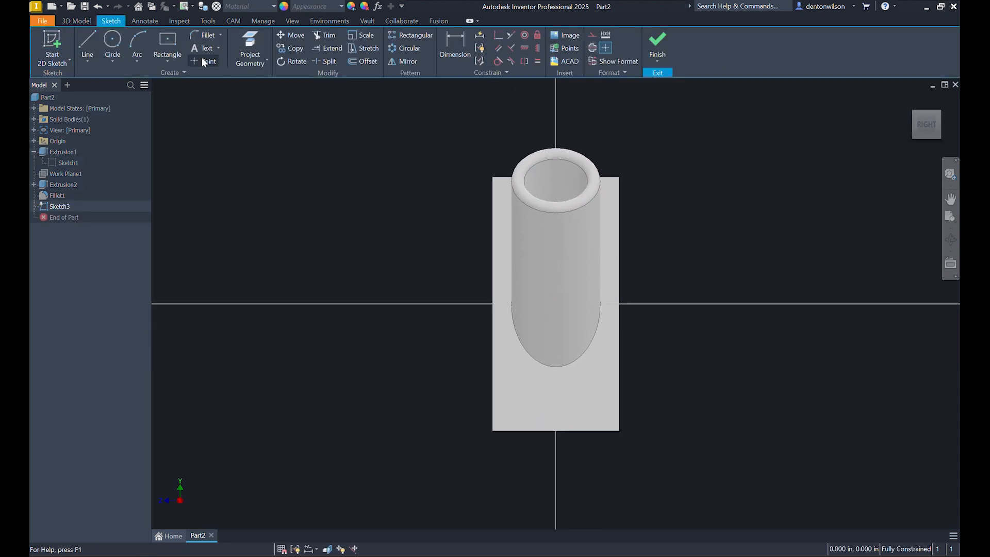
pyautogui.click(204, 62)
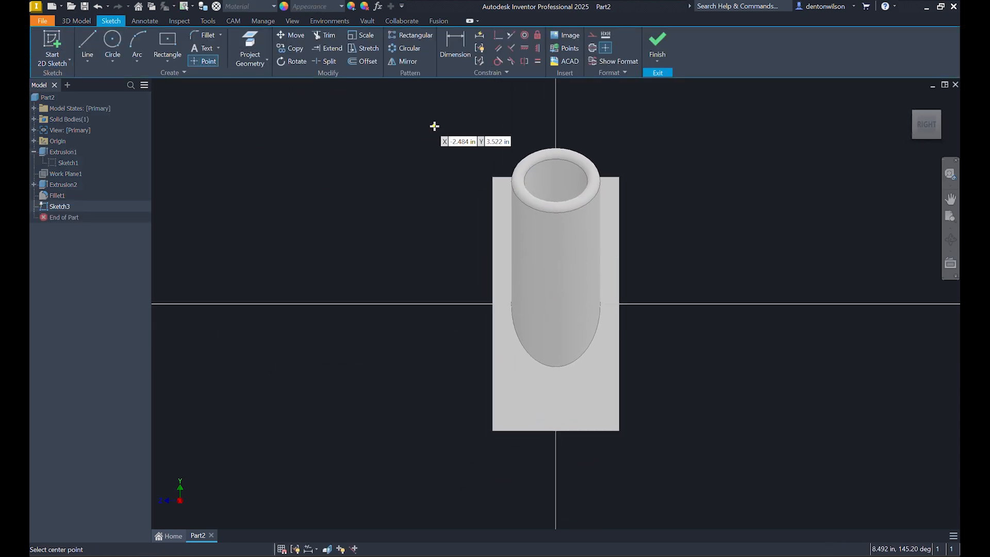
pyautogui.click(509, 184)
pyautogui.scroll(3, 564, 239)
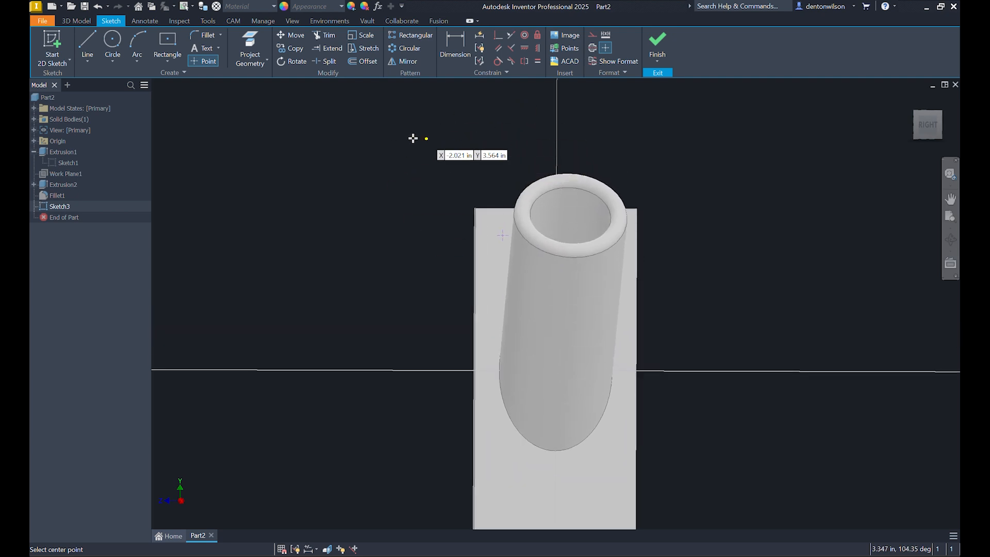
# Dimension the point 0.5 in from the plate's left edge
pyautogui.click(454, 43)
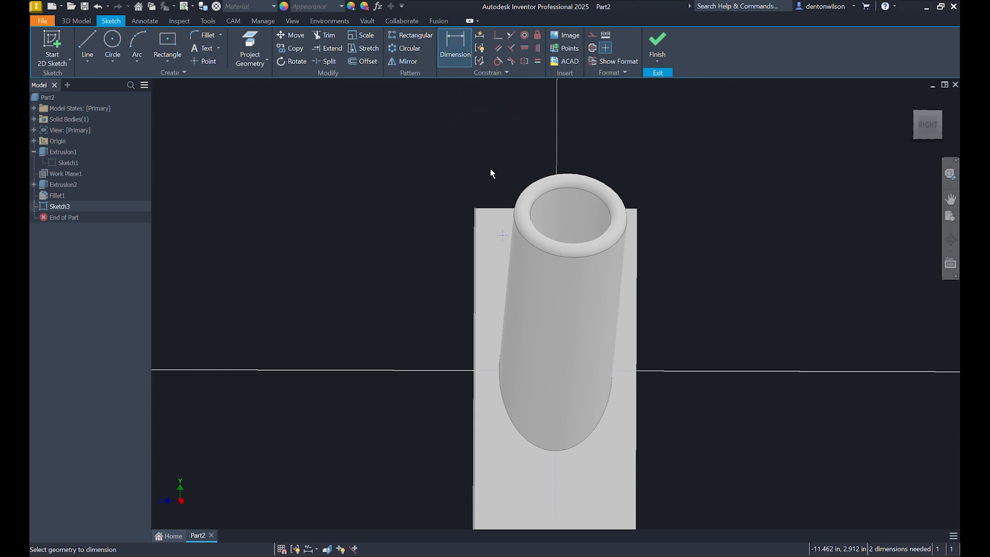
pyautogui.click(503, 239)
pyautogui.keyDown('shift'); pyautogui.moveTo(491, 230); pyautogui.dragTo(477, 231, button='middle'); pyautogui.keyUp('shift')
pyautogui.click(459, 211)
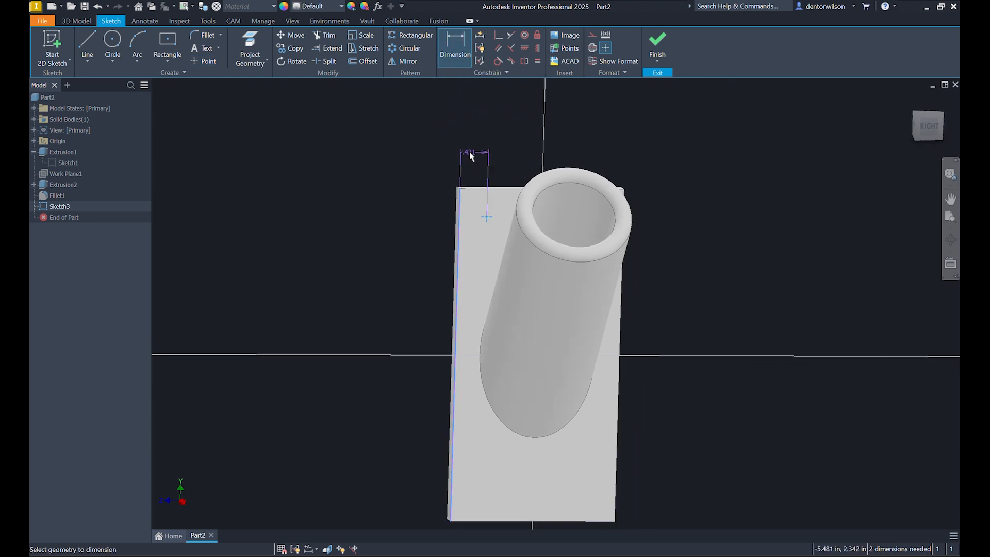
pyautogui.click(471, 152)
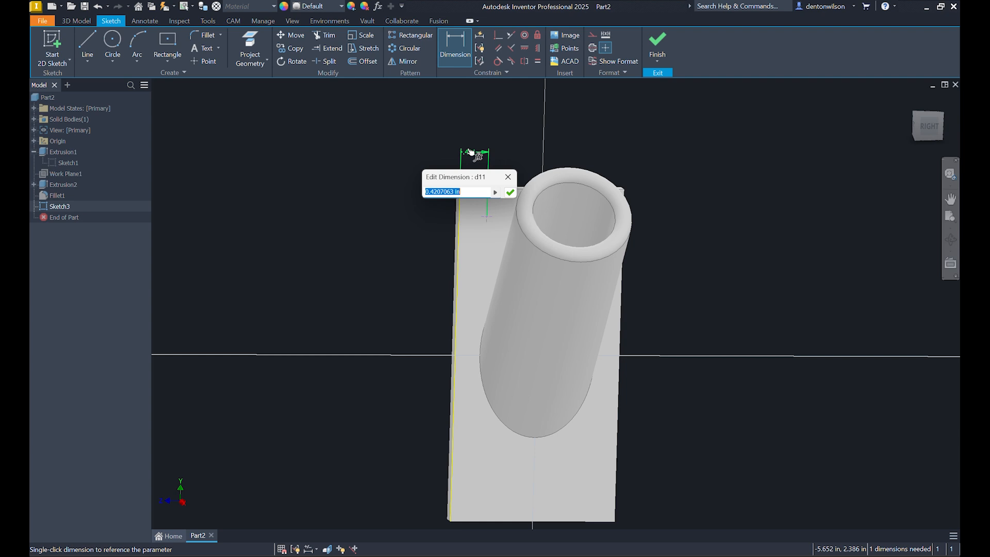
pyautogui.write('0.5')
pyautogui.press('Return')
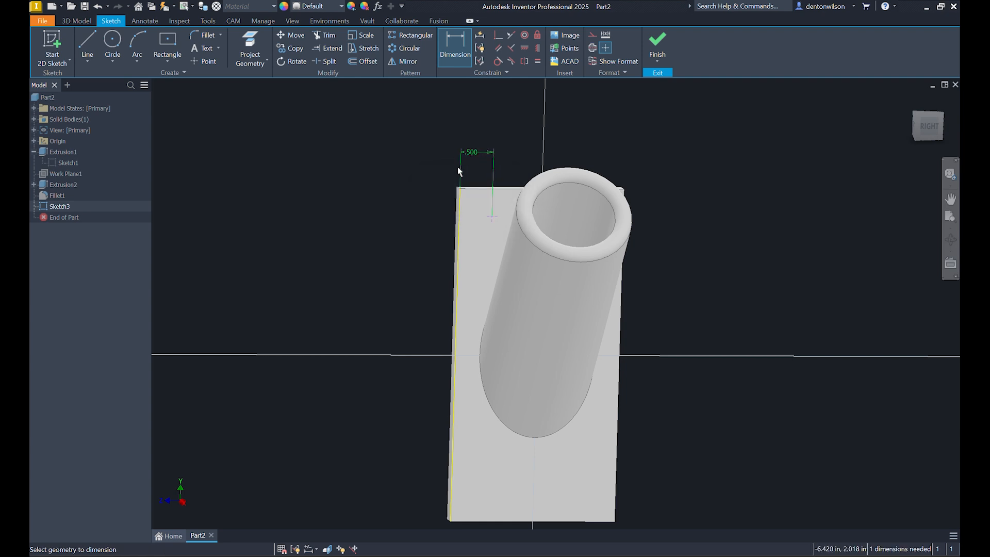
# Dimension the point 0.5 in below the plate's top edge
pyautogui.click(491, 218)
pyautogui.click(484, 190)
pyautogui.click(411, 194)
pyautogui.write('.5')
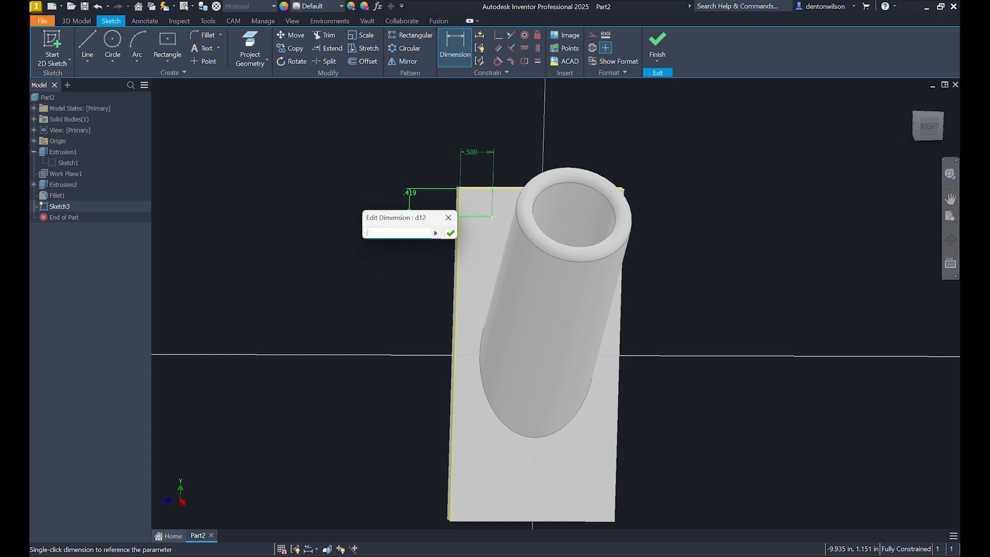
pyautogui.press('Return')
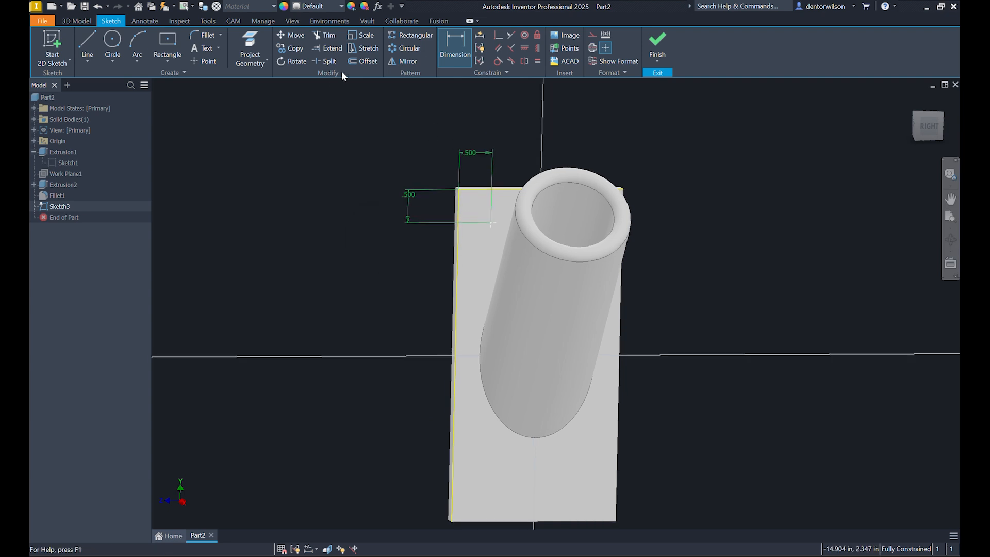
# Start a rectangular pattern of the sketch point along the plate's top edge, directed inward, with 2 instances spaced 1.5 in
pyautogui.click(416, 34)
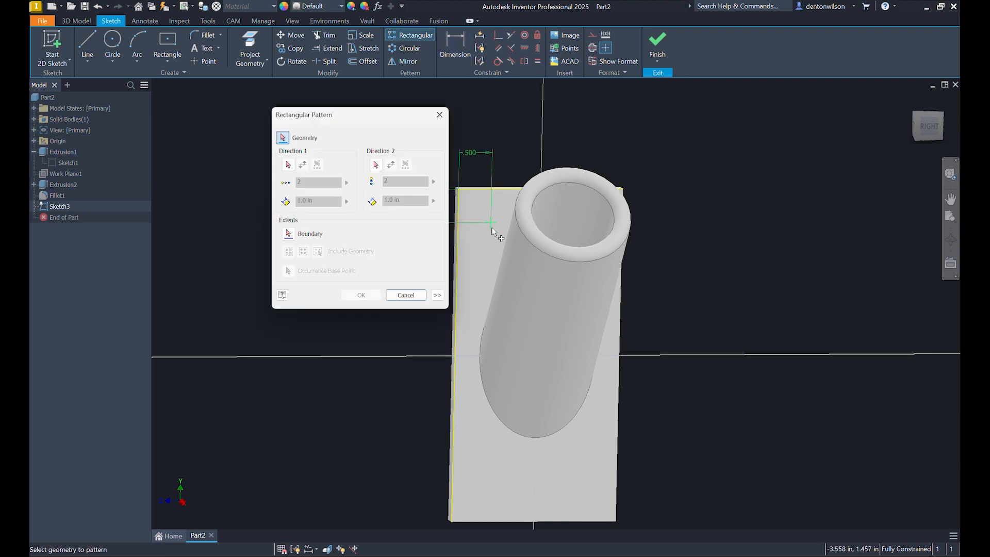
pyautogui.click(286, 165)
pyautogui.click(462, 192)
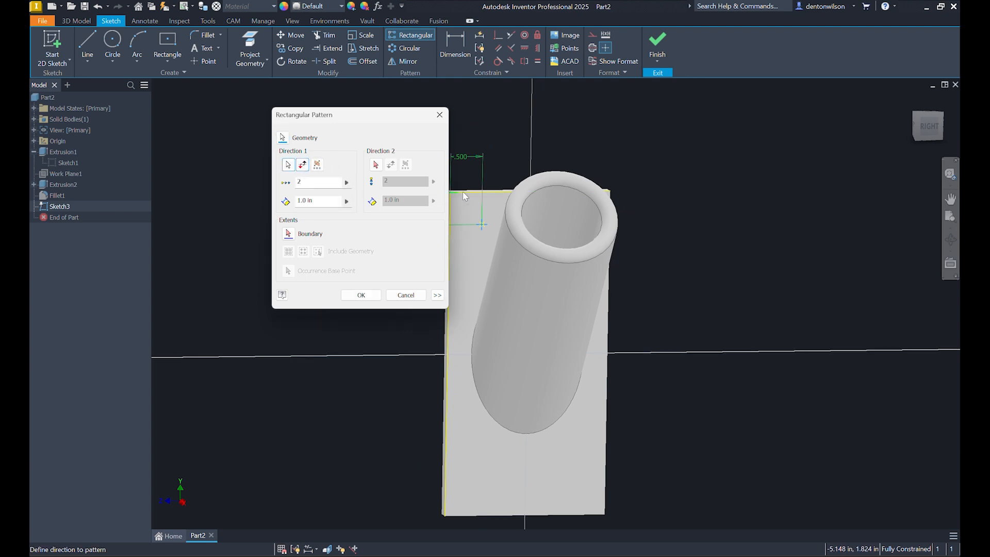
pyautogui.click(302, 164)
pyautogui.moveTo(324, 202); pyautogui.dragTo(269, 202)
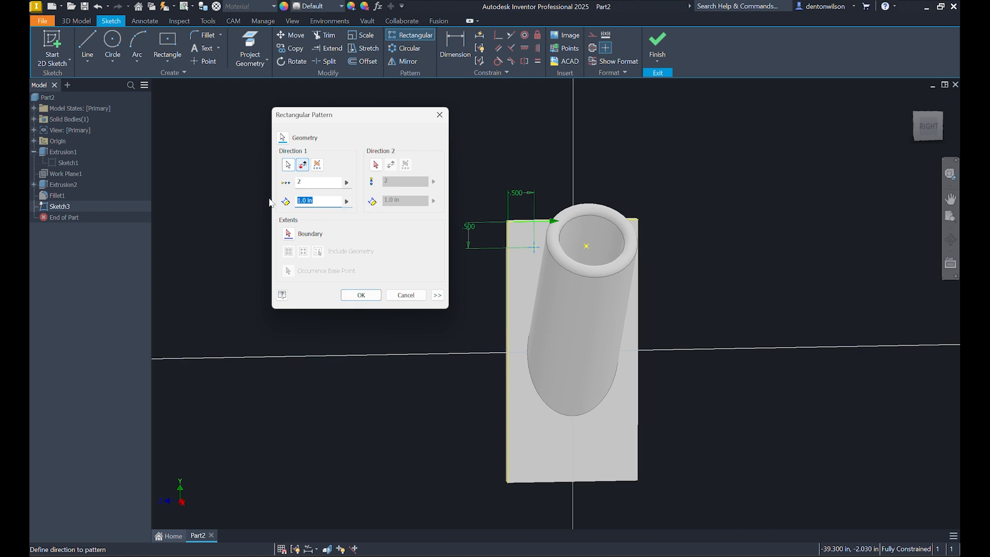
pyautogui.write('1.5')
pyautogui.keyDown('shift'); pyautogui.moveTo(495, 247); pyautogui.dragTo(594, 246, button='middle'); pyautogui.keyUp('shift')
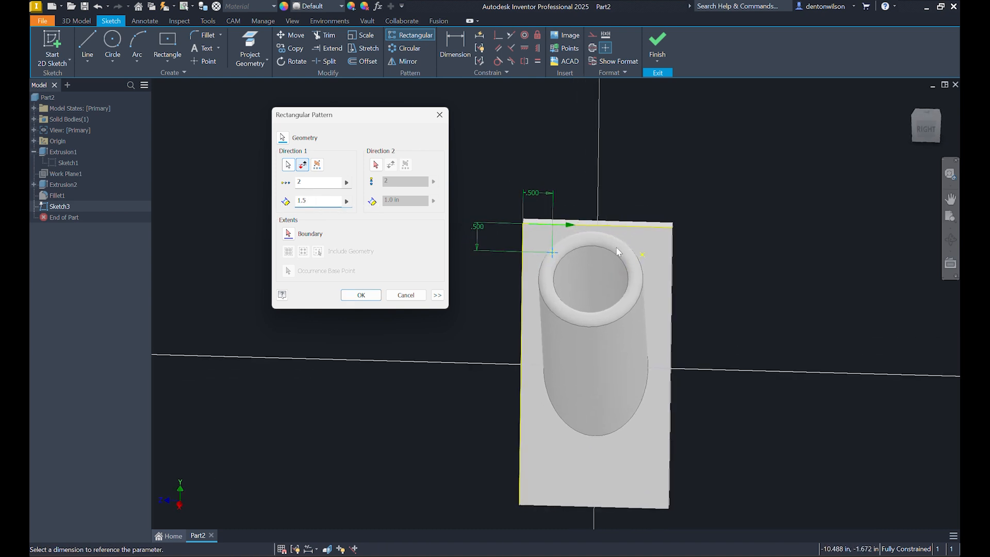
# Add a second pattern direction down the plate's left edge with 2 instances spaced 4 in, then finish the sketch
pyautogui.click(376, 164)
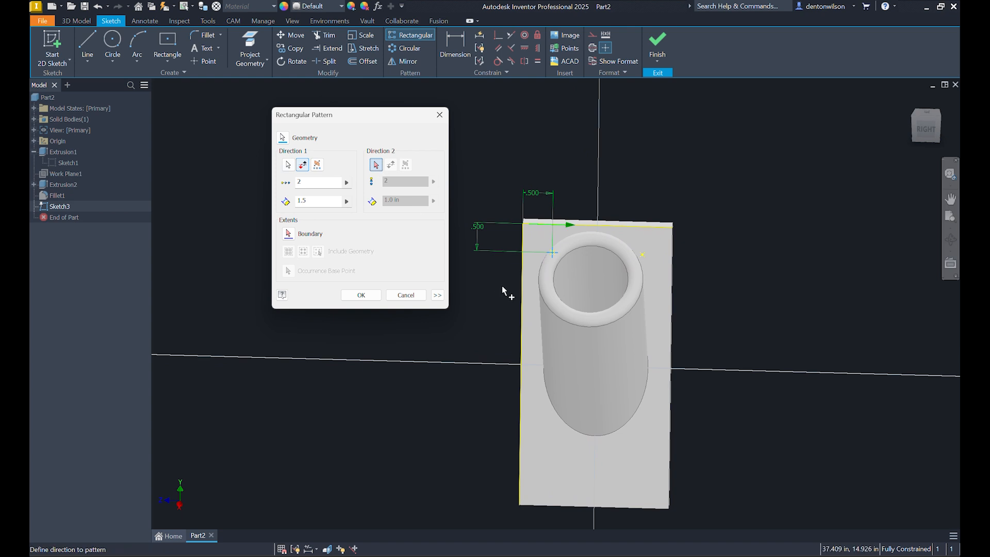
pyautogui.click(521, 298)
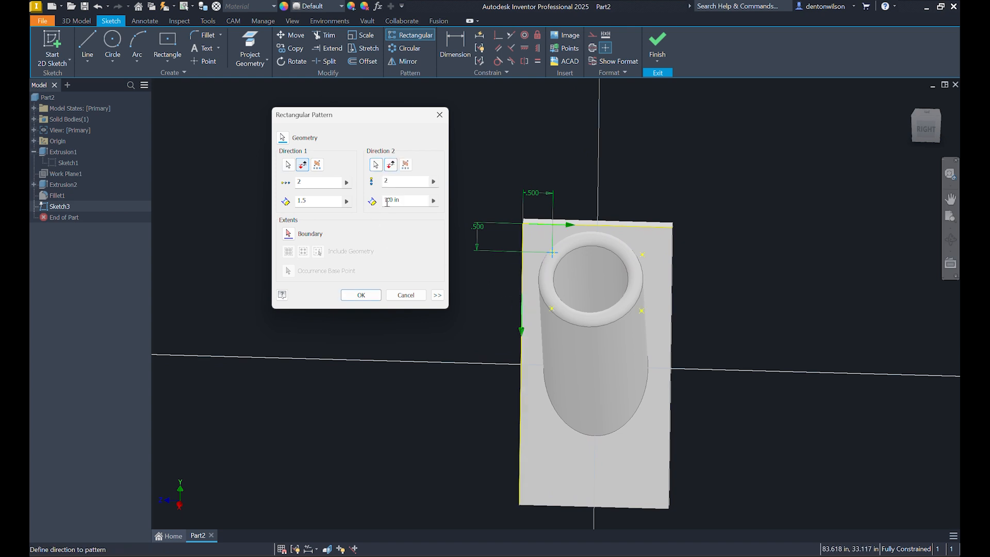
pyautogui.click(406, 202)
pyautogui.write('4')
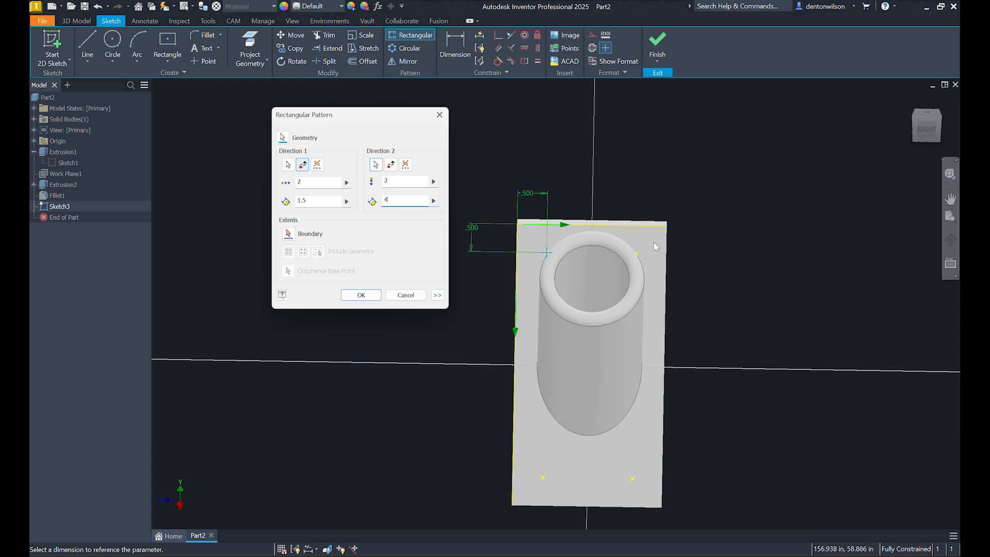
pyautogui.click(361, 295)
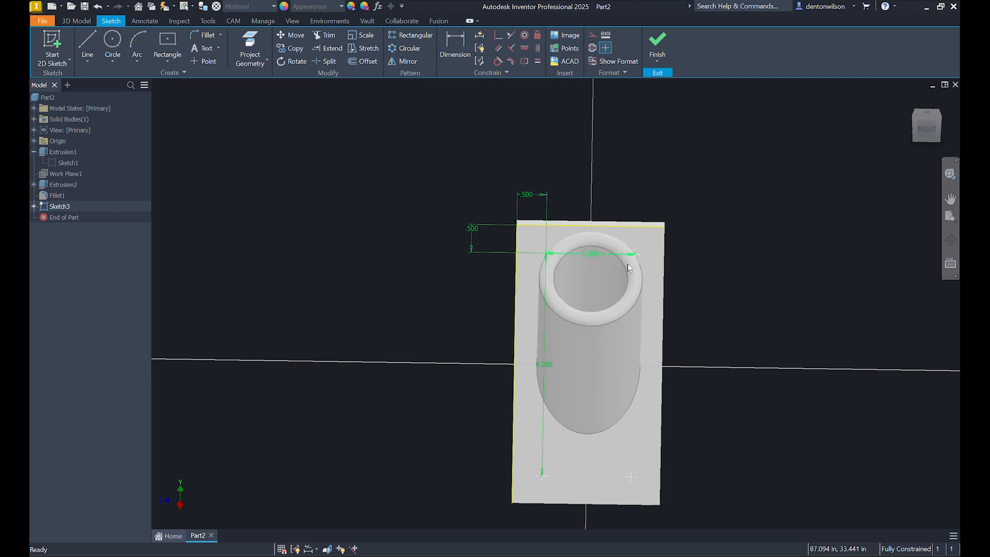
pyautogui.click(658, 52)
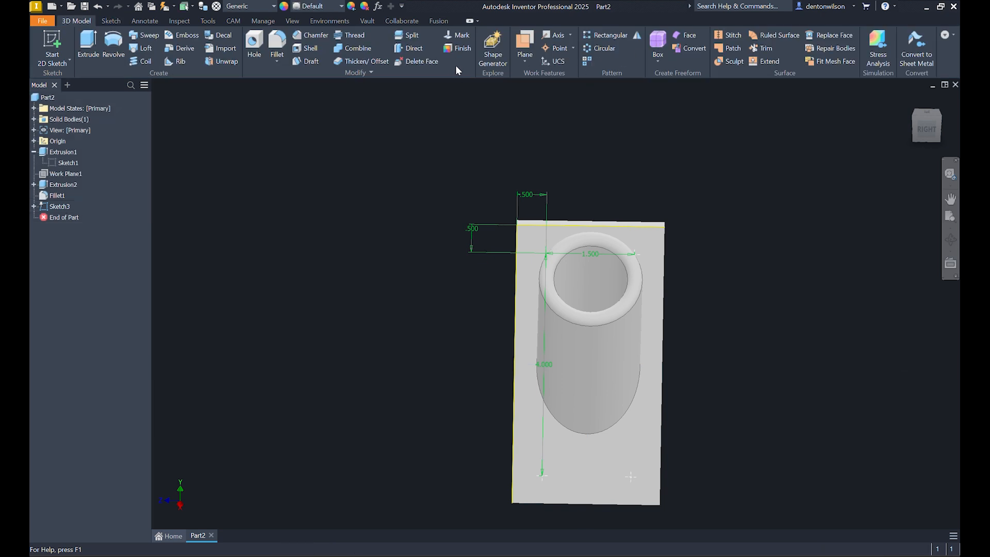
# Start a clearance hole feature on the four patterned sketch points
pyautogui.click(251, 46)
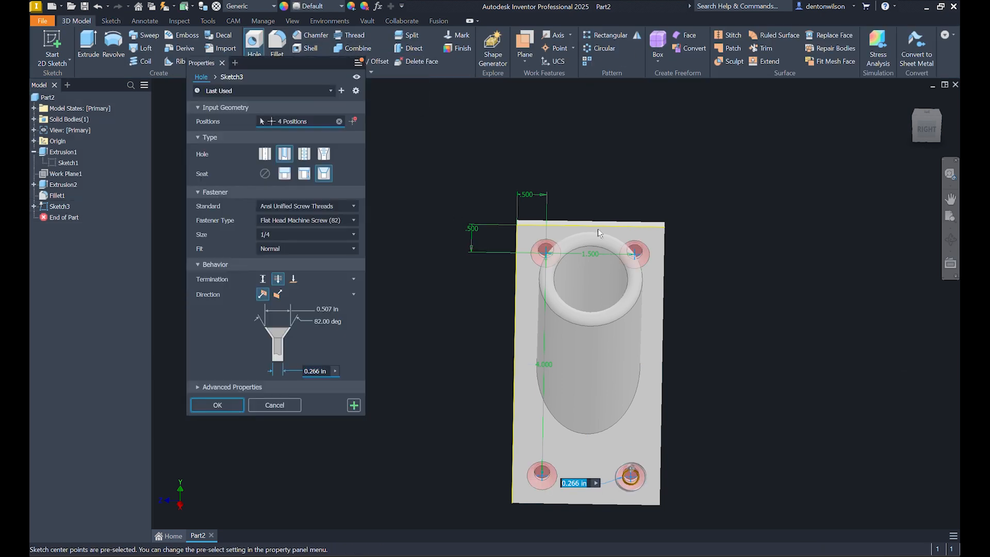
pyautogui.keyDown('shift'); pyautogui.moveTo(604, 227); pyautogui.dragTo(637, 247, button='middle'); pyautogui.keyUp('shift')
pyautogui.keyDown('shift'); pyautogui.moveTo(570, 342); pyautogui.dragTo(571, 278, button='middle'); pyautogui.keyUp('shift')
pyautogui.keyDown('shift'); pyautogui.moveTo(579, 391); pyautogui.dragTo(525, 263, button='middle'); pyautogui.keyUp('shift')
pyautogui.keyDown('shift'); pyautogui.moveTo(650, 210); pyautogui.dragTo(593, 196, button='middle'); pyautogui.keyUp('shift')
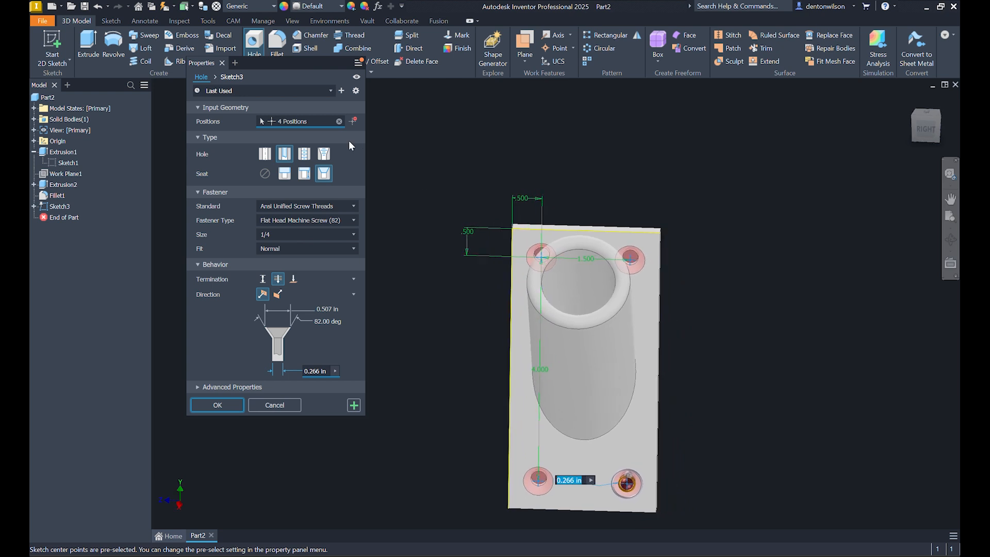
pyautogui.click(289, 162)
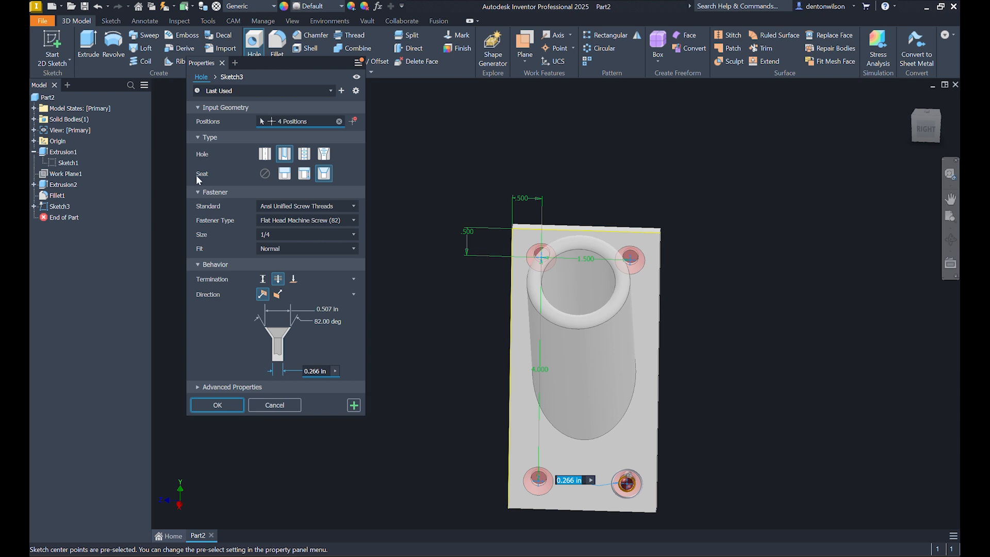
# Try the holes with no seat, with a counterbore seat and with a spotface seat
pyautogui.click(264, 174)
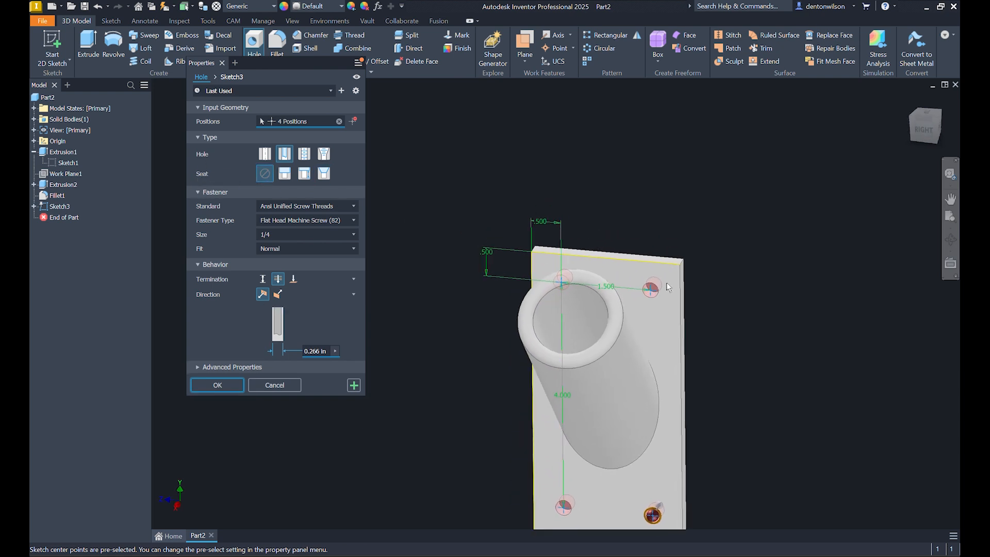
pyautogui.click(285, 174)
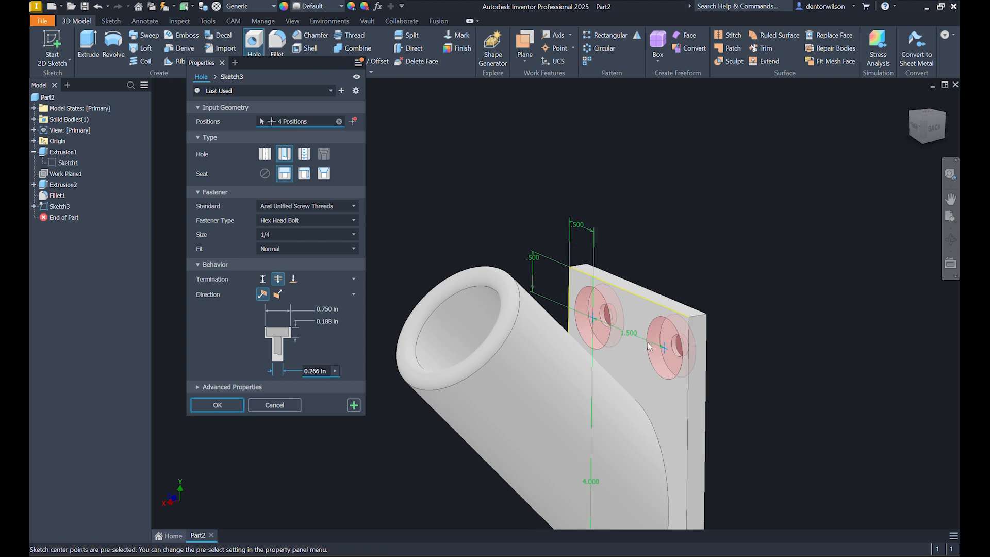
pyautogui.click(305, 174)
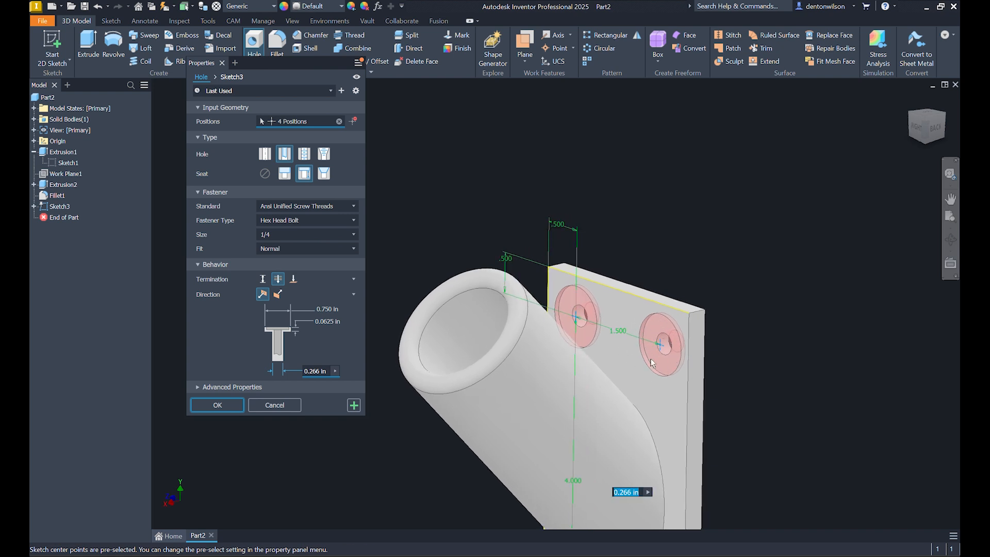
# Set the hole seat to countersink for a Flat Head Machine Screw (82)
pyautogui.click(324, 173)
pyautogui.scroll(5, 707, 349)
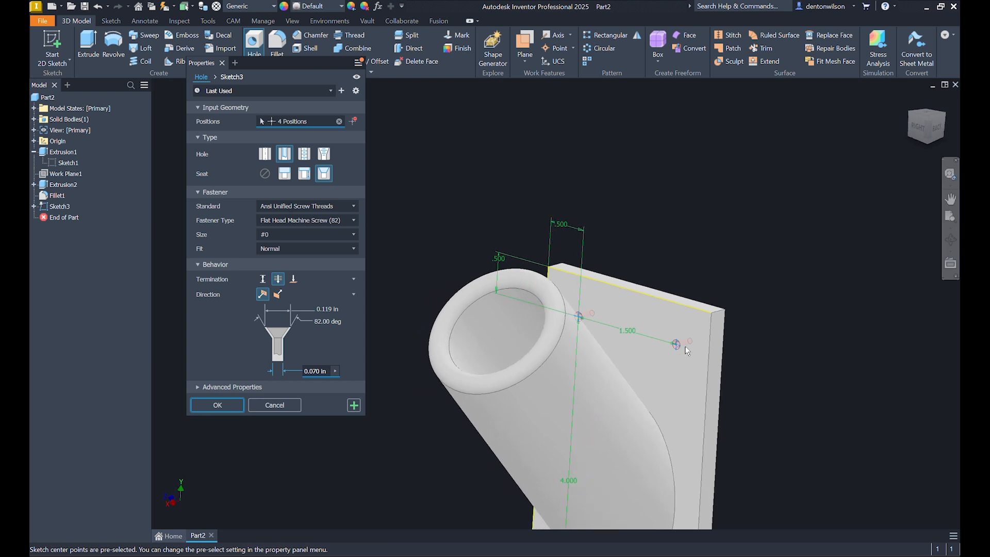
pyautogui.scroll(5, 708, 349)
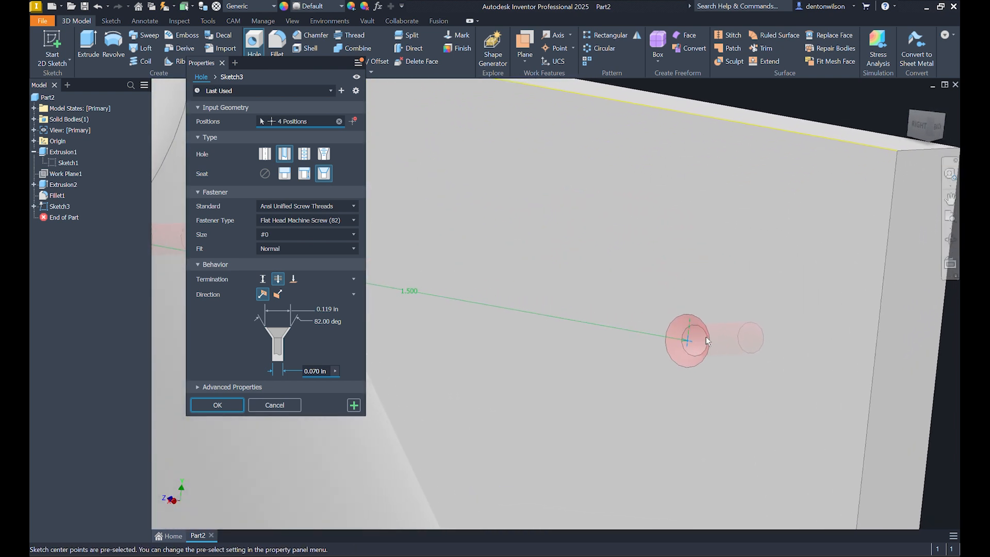
pyautogui.scroll(-8, 671, 330)
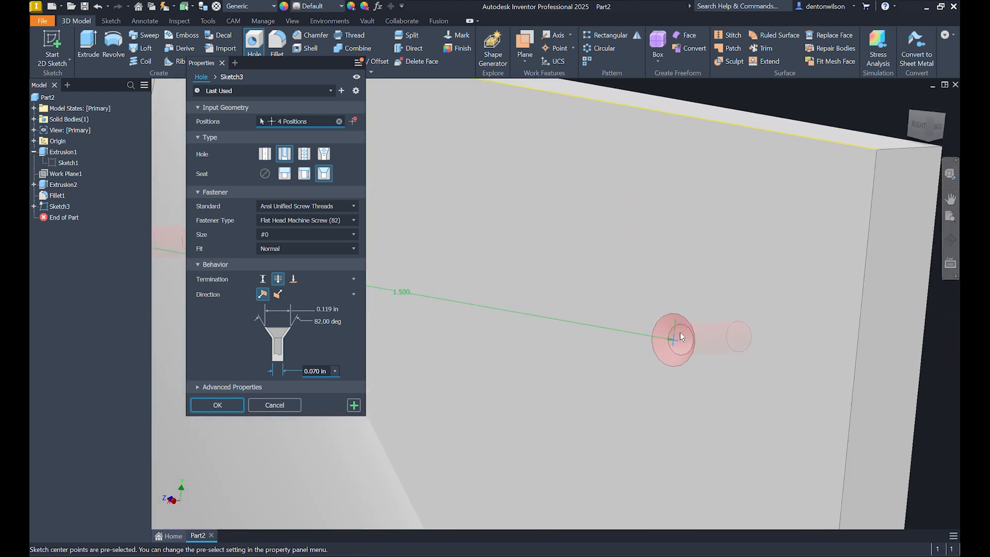
pyautogui.scroll(-3, 657, 324)
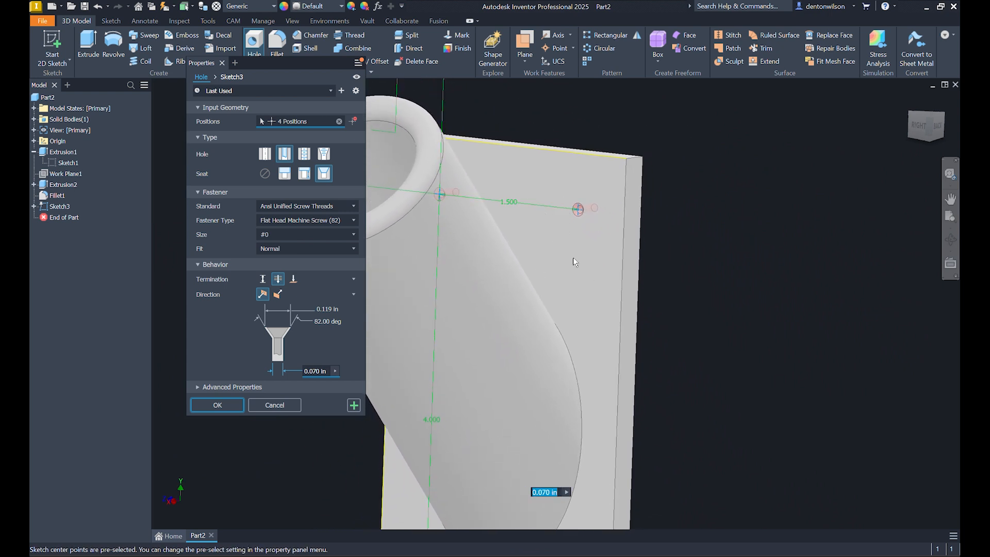
pyautogui.keyDown('shift'); pyautogui.moveTo(572, 257); pyautogui.dragTo(522, 243, button='middle'); pyautogui.keyUp('shift')
pyautogui.keyDown('shift'); pyautogui.moveTo(627, 235); pyautogui.dragTo(634, 235, button='middle'); pyautogui.keyUp('shift')
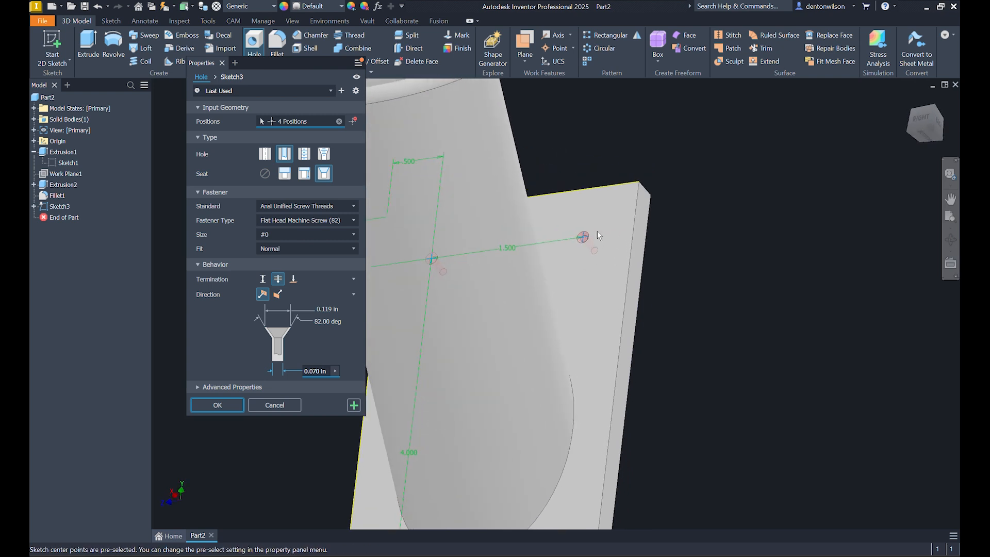
# Set the fastener size to 1/4 and create the four countersunk clearance holes in the plate
pyautogui.click(352, 234)
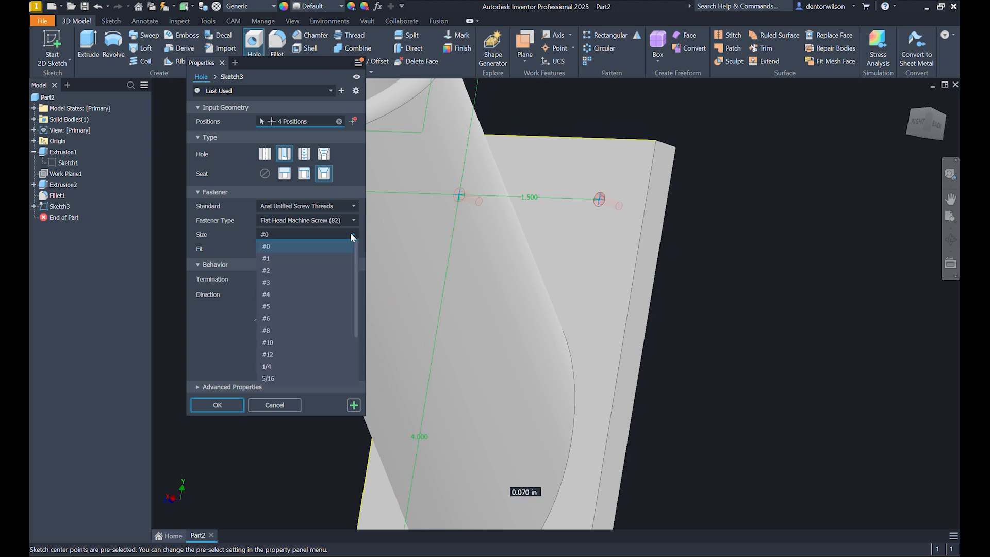
pyautogui.click(290, 365)
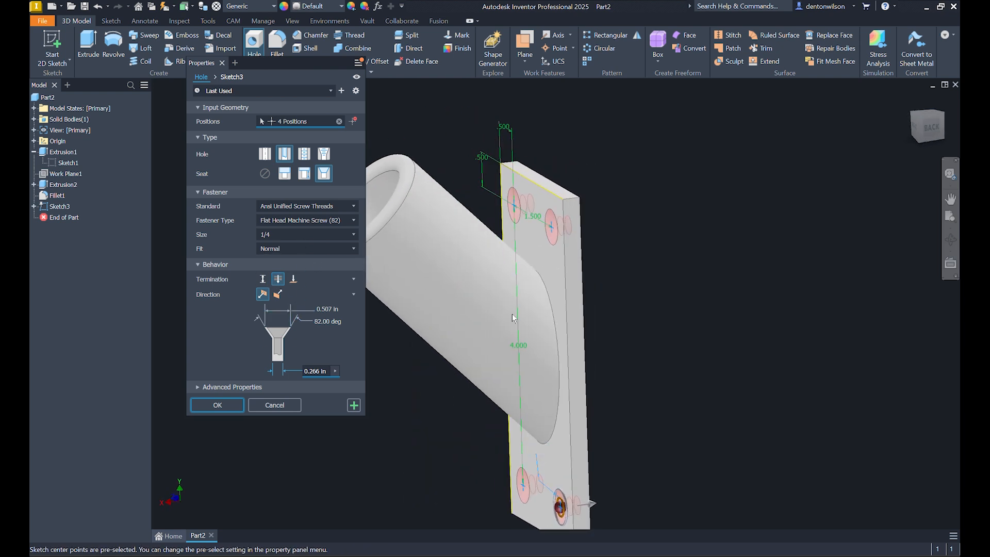
pyautogui.click(218, 405)
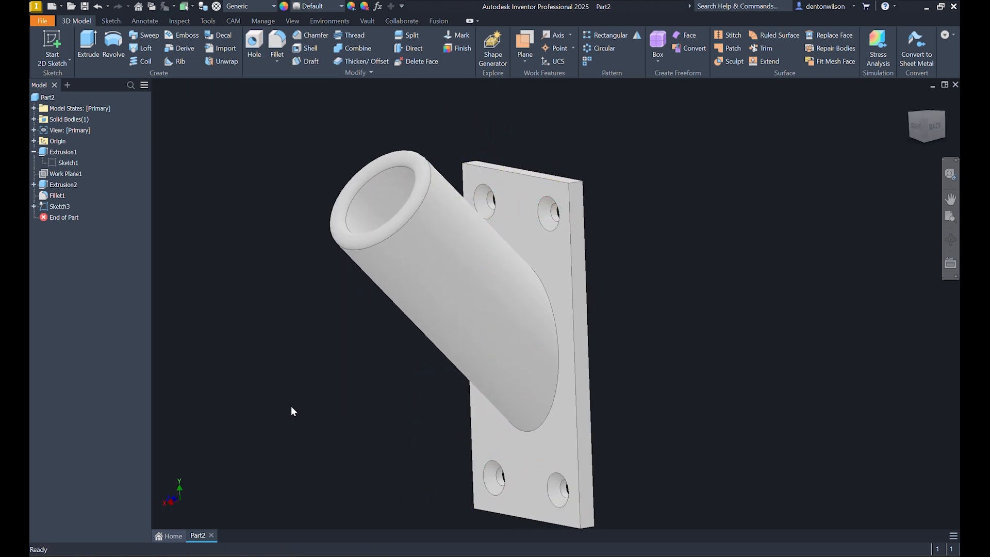